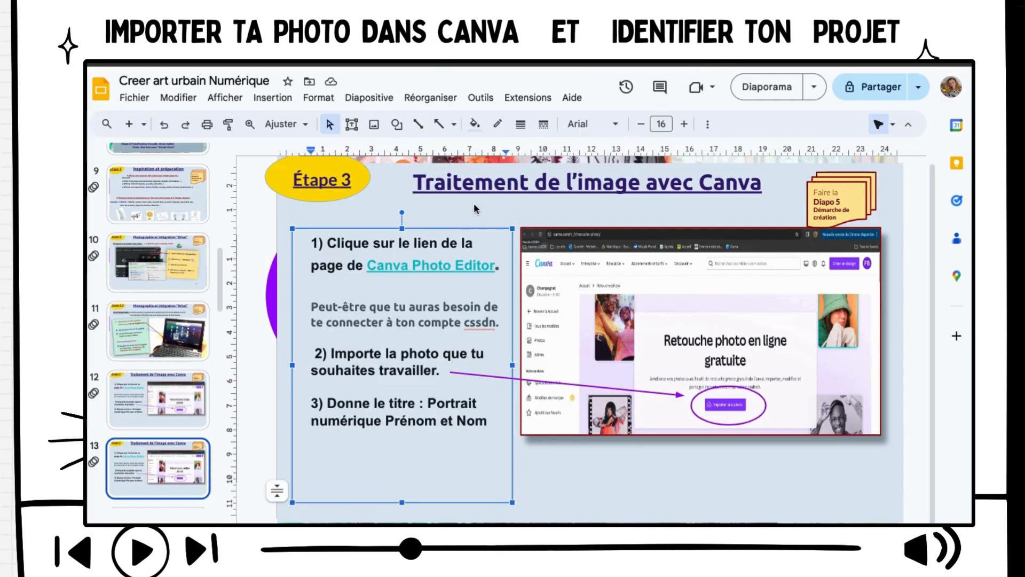
Follow the slide's 'Canva Photo Editor' link to Canva's 'Retouche photo en ligne gratuite' page
{"action": "left_click", "coordinate": [425, 265]}
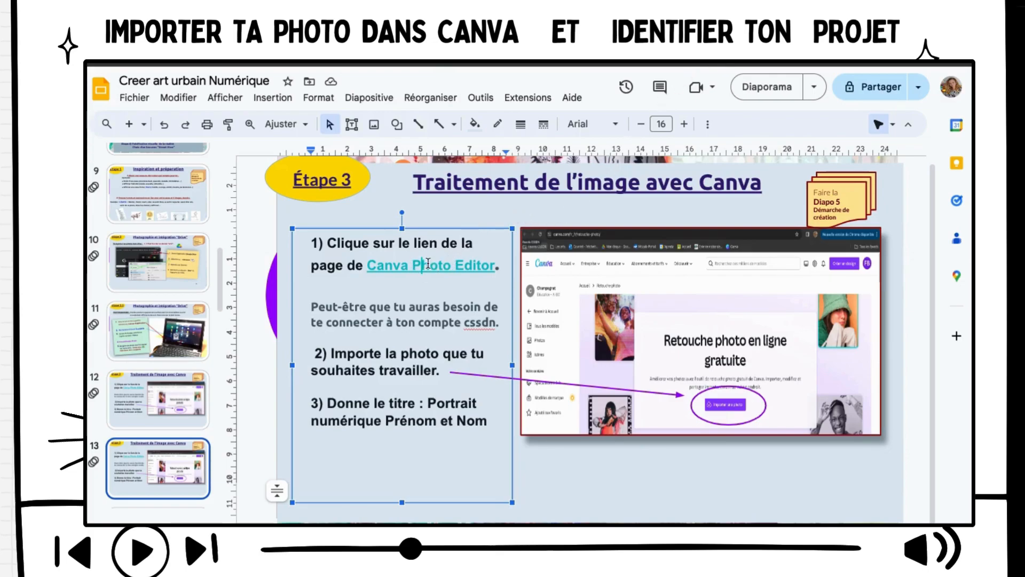
{"action": "left_click", "coordinate": [400, 265]}
{"action": "left_click", "coordinate": [452, 294]}
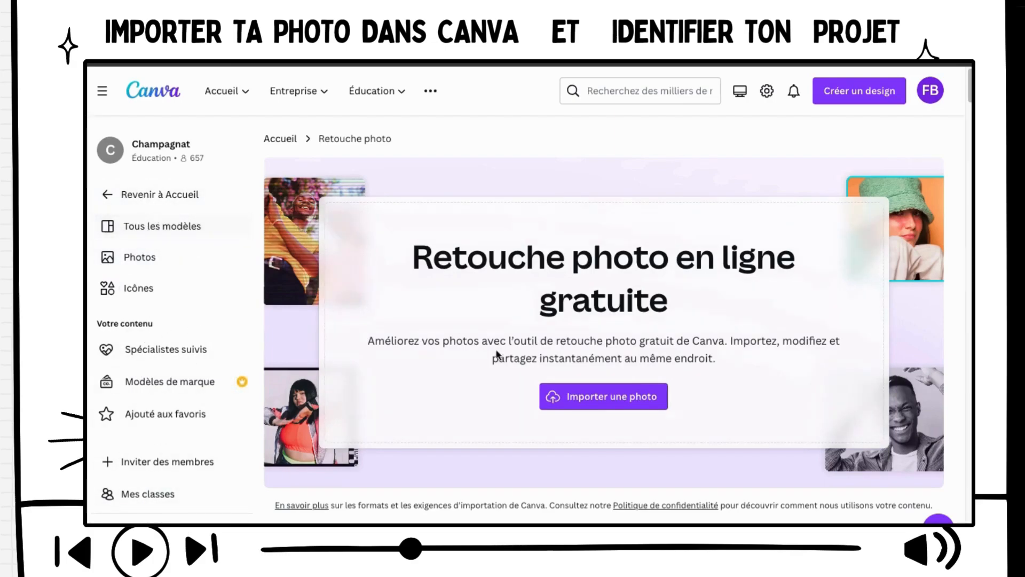
Upload the portrait .jpg from the Bureau folder into a new 1080 × 720 px design
{"action": "left_click", "coordinate": [594, 400]}
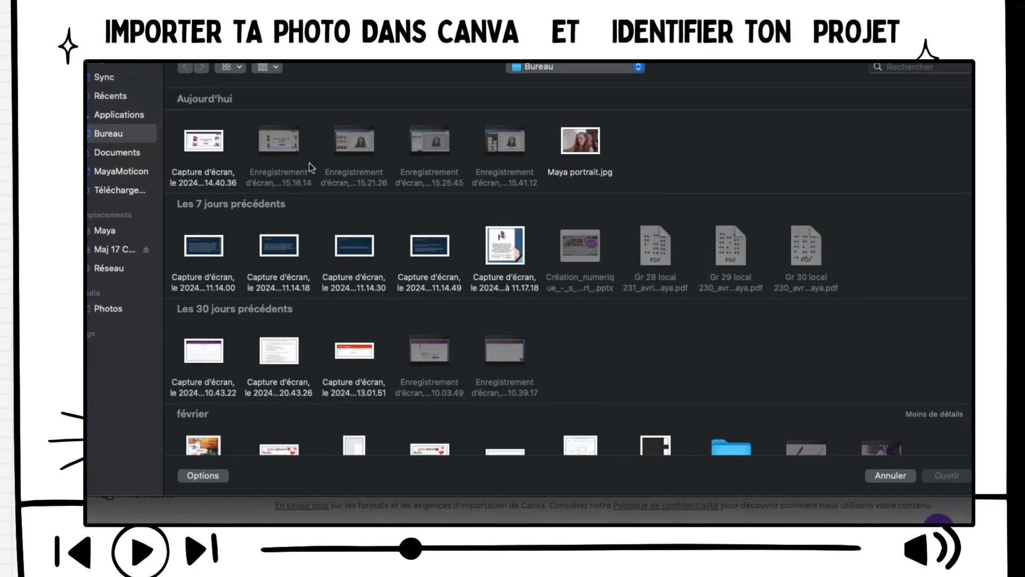
{"action": "left_click", "coordinate": [587, 147]}
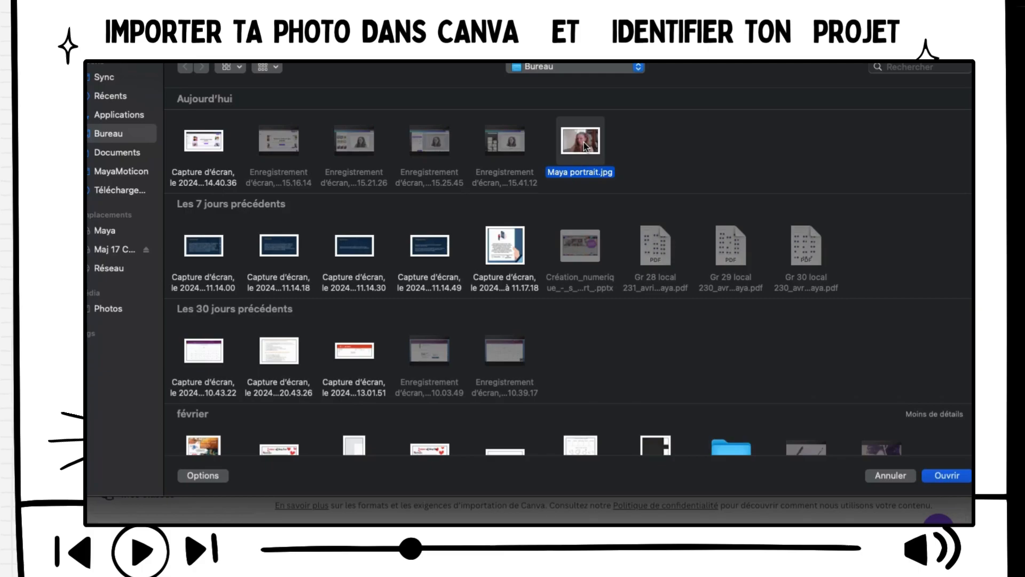
{"action": "left_click", "coordinate": [949, 476]}
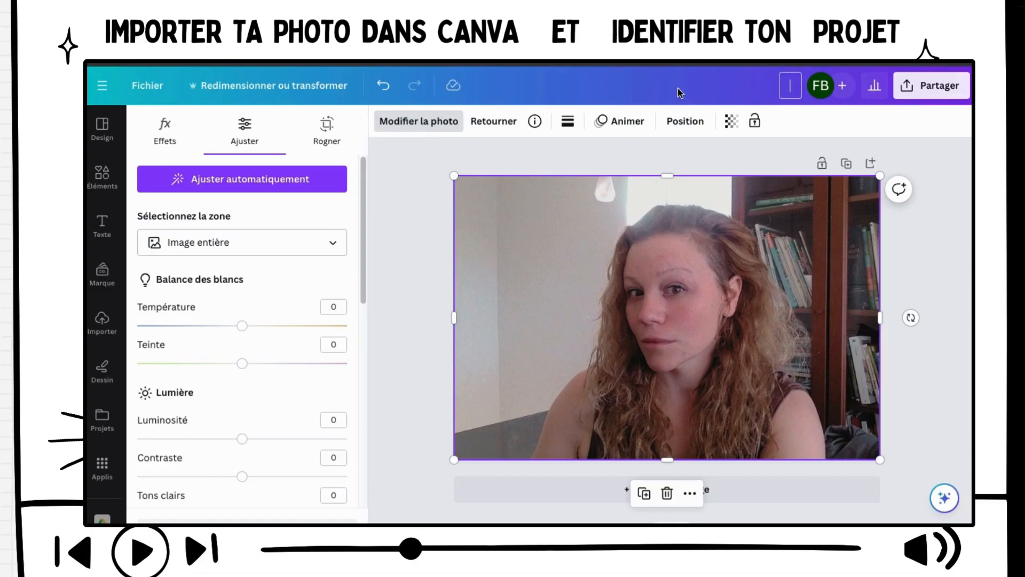
Title the design 'Portrait Numérique' plus the student's name, correcting the title typo
{"action": "type", "text": "Portrait Nuém"}
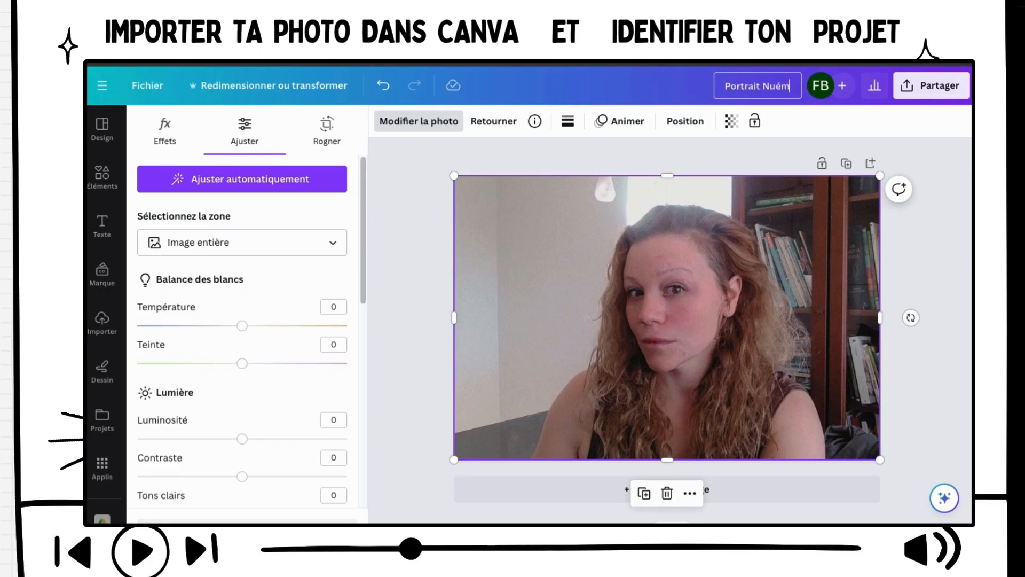
{"action": "type", "text": "érique"}
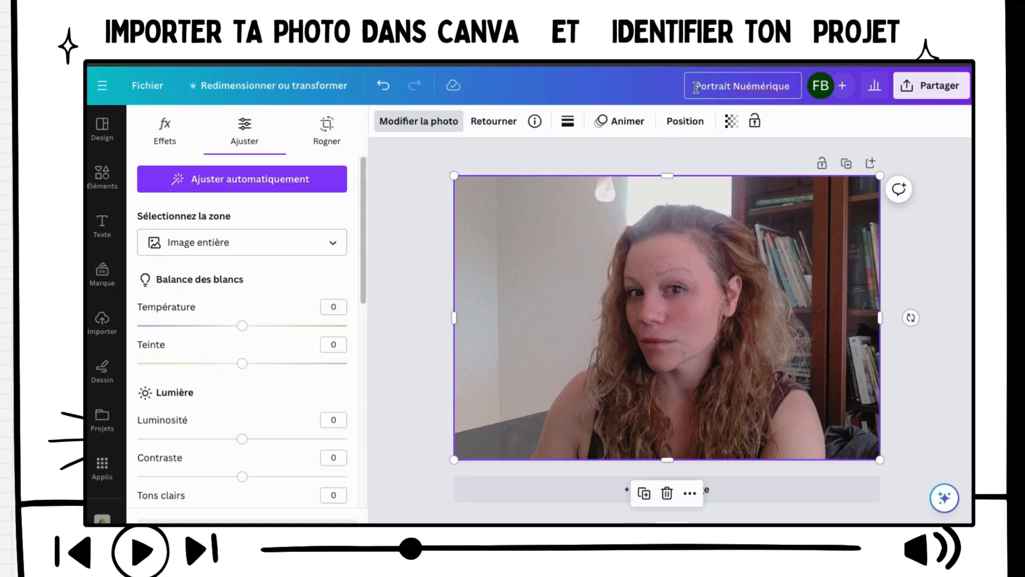
{"action": "left_click", "coordinate": [752, 87]}
{"action": "key", "text": "BackSpace"}
{"action": "left_click", "coordinate": [793, 85]}
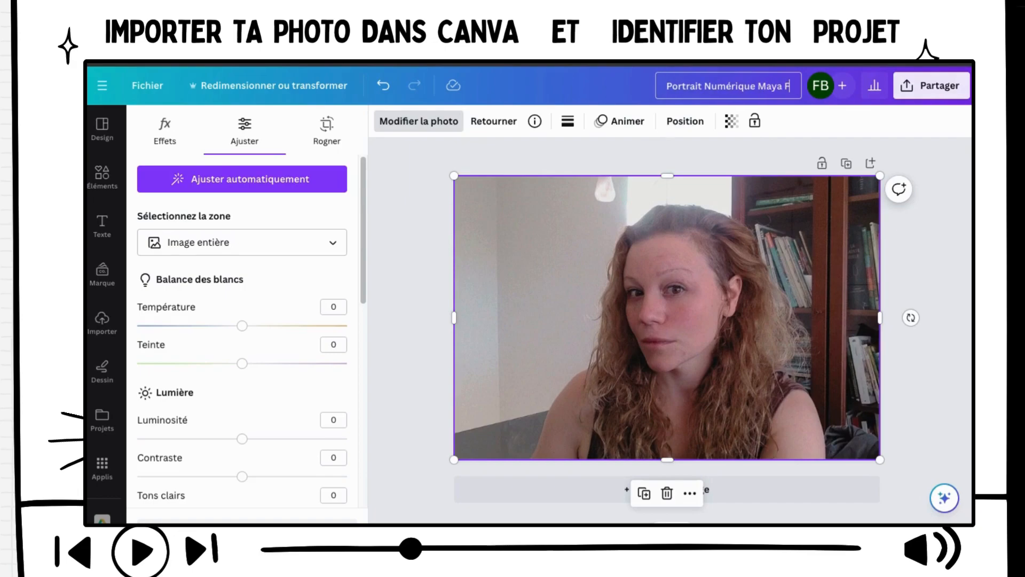
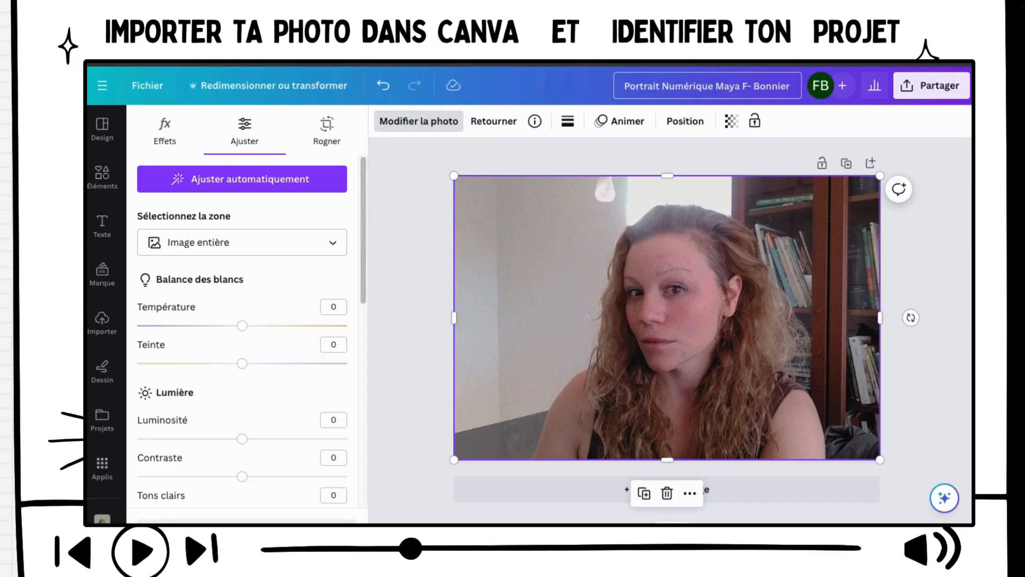
{"action": "left_click", "coordinate": [865, 126]}
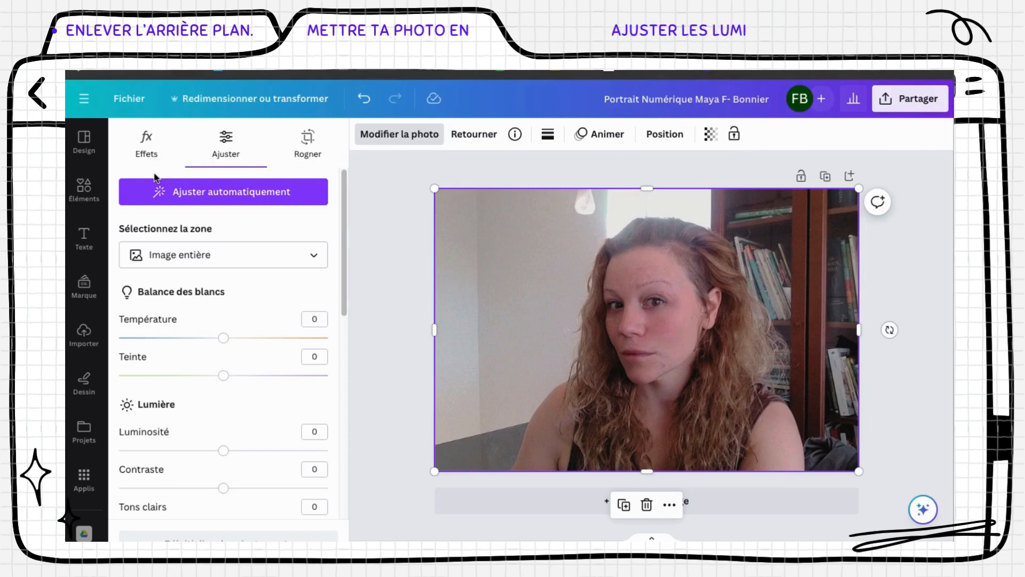
Select the portrait photo and show its Effets panel with Magic Studio tools and filters
{"action": "key", "text": "Escape"}
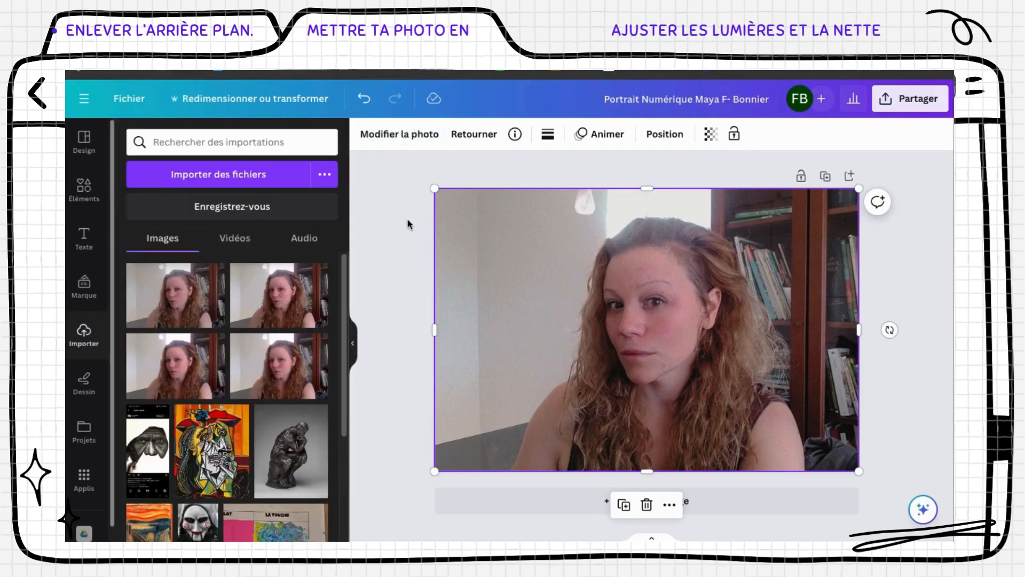
{"action": "left_click", "coordinate": [385, 313]}
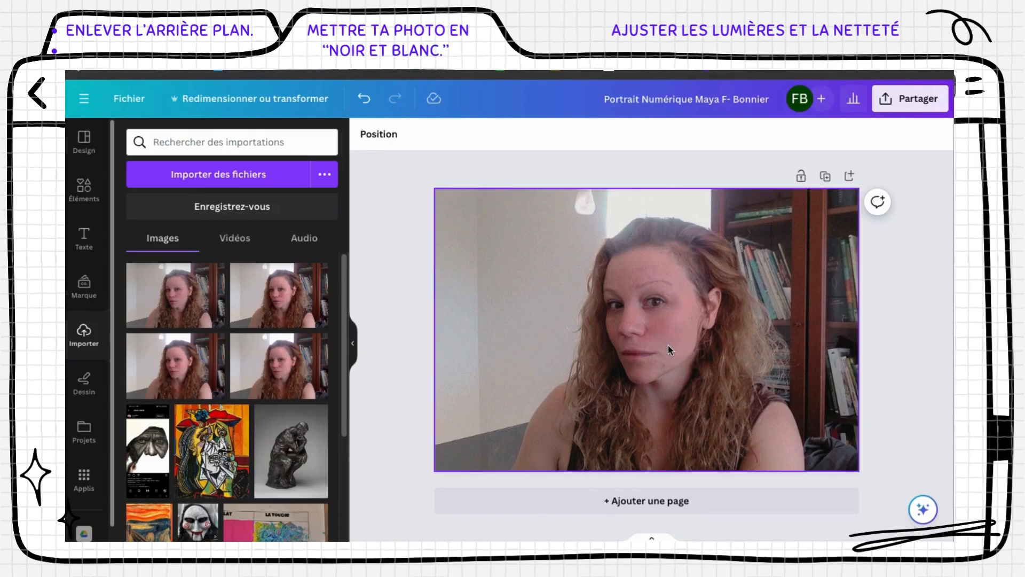
{"action": "left_click", "coordinate": [568, 273]}
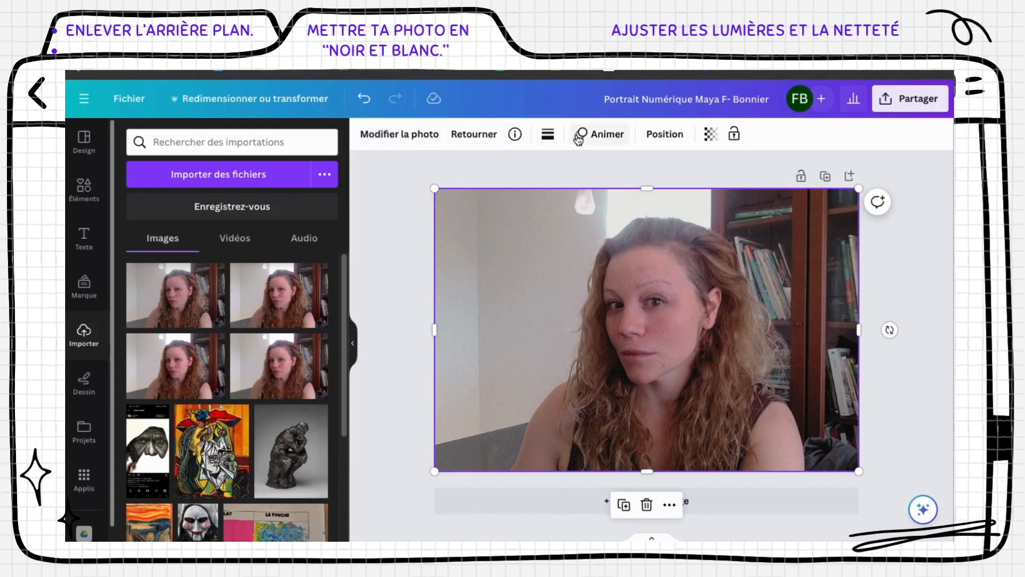
{"action": "left_click", "coordinate": [393, 138]}
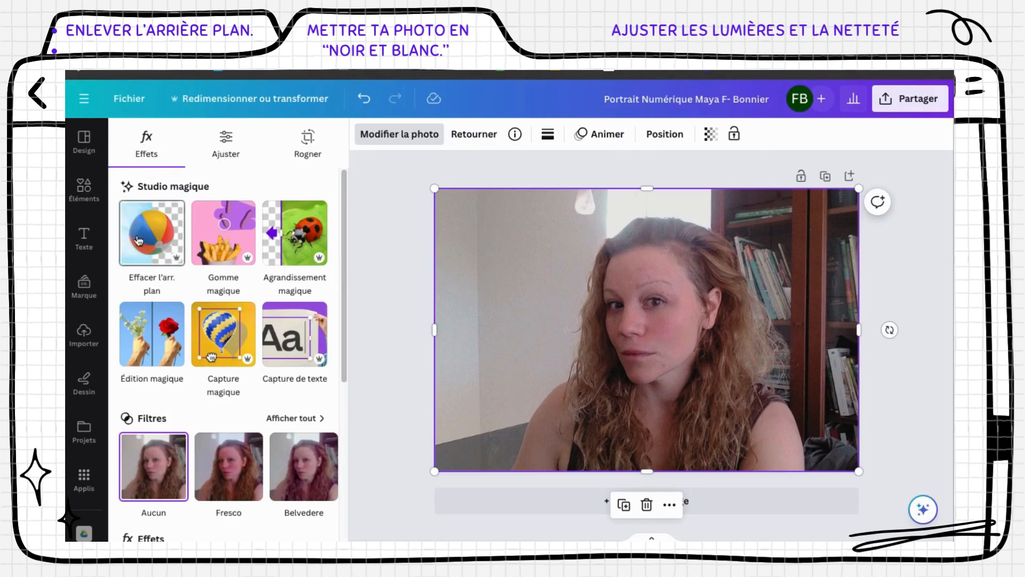
Remove the portrait's background, then expand the full filter list down to the Mono filters
{"action": "left_click", "coordinate": [154, 241]}
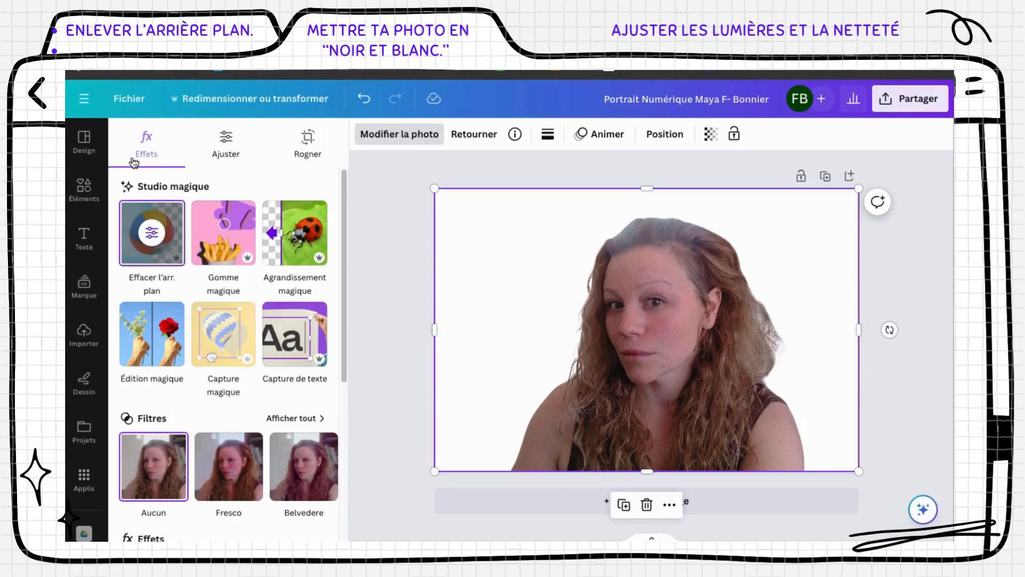
{"action": "left_click_drag", "start_coordinate": [341, 195], "coordinate": [354, 259]}
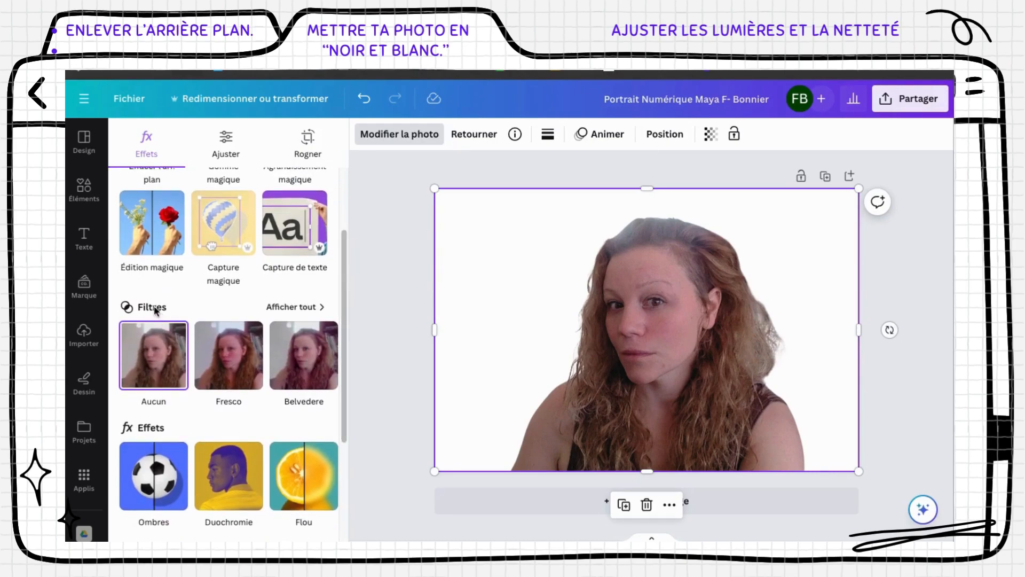
{"action": "left_click", "coordinate": [274, 307]}
{"action": "left_click_drag", "start_coordinate": [344, 211], "coordinate": [353, 442]}
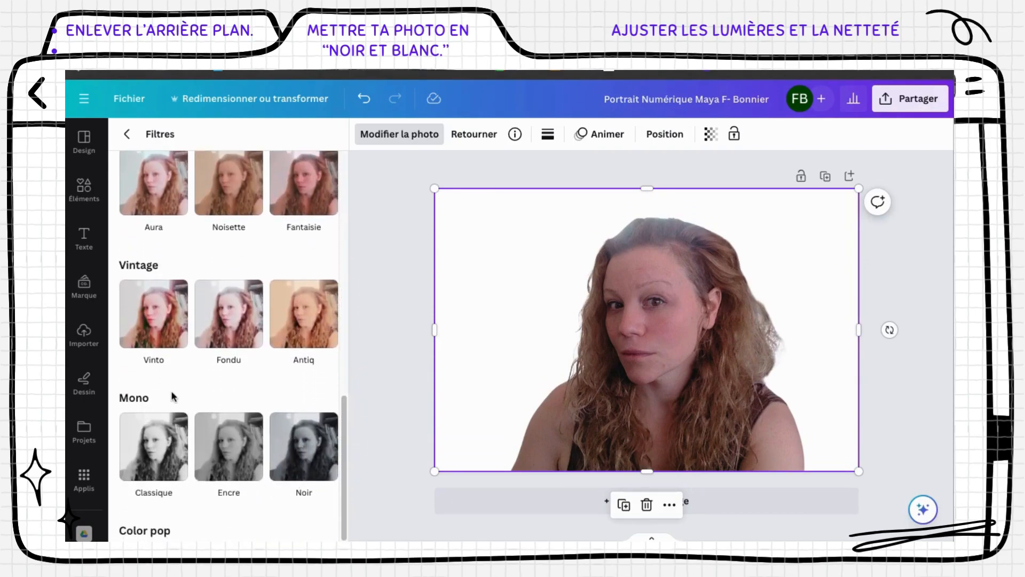
Try the Mono filters Ardoise, Journal and Film on the cut-out portrait
{"action": "left_click", "coordinate": [321, 448]}
{"action": "left_click", "coordinate": [322, 449]}
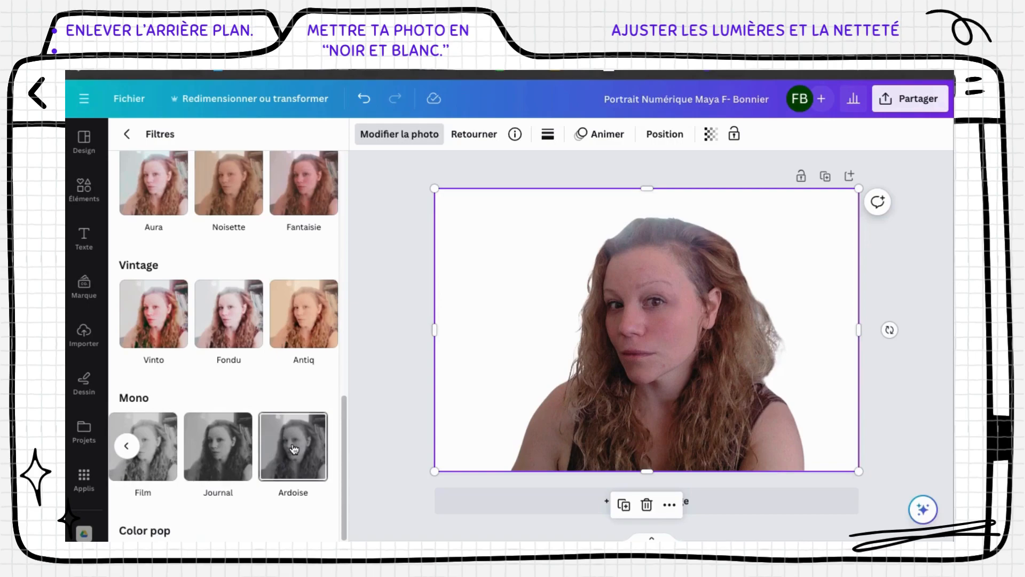
{"action": "left_click", "coordinate": [290, 451]}
{"action": "left_click", "coordinate": [223, 451]}
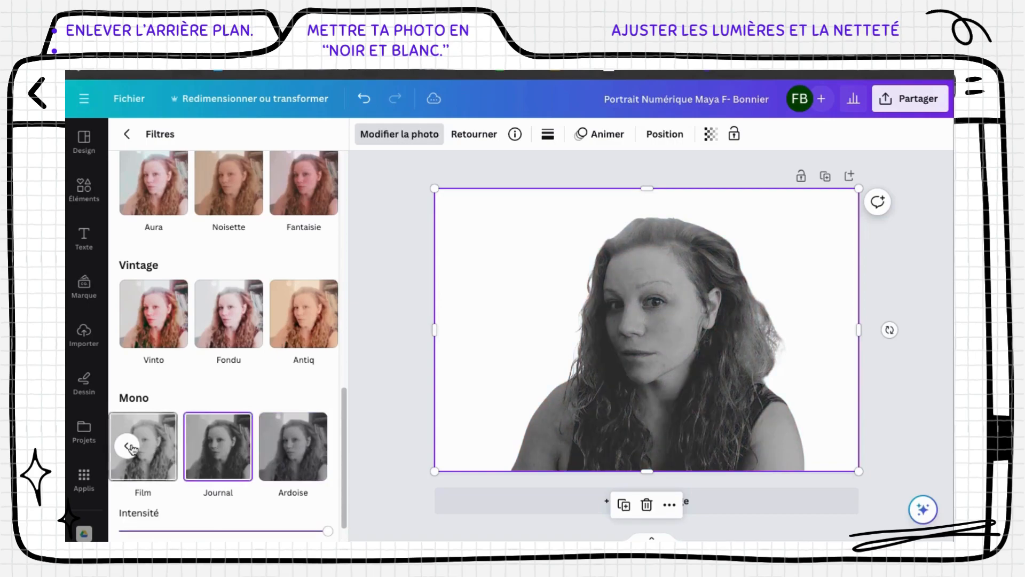
{"action": "left_click", "coordinate": [161, 450]}
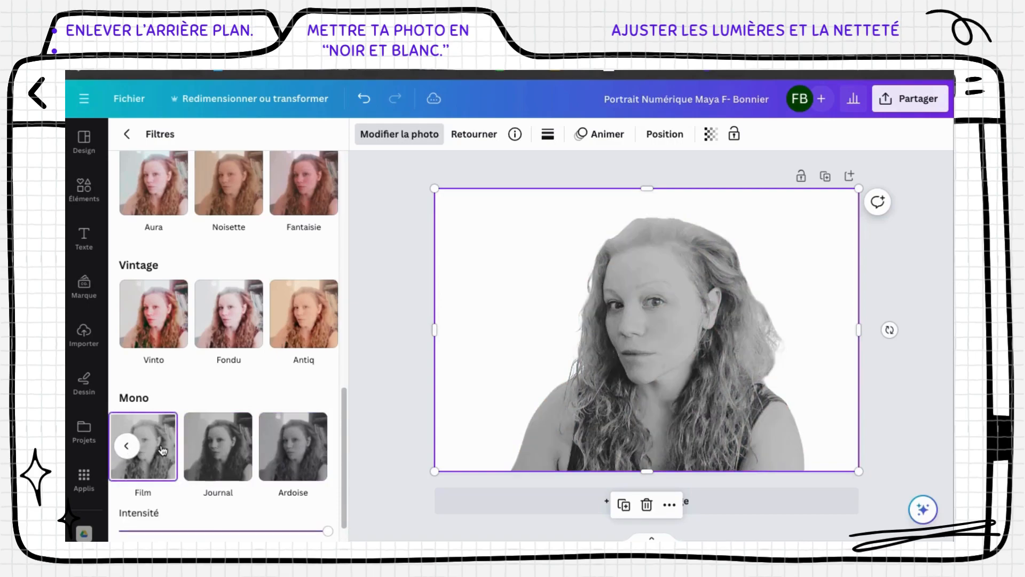
Compare against Journal again, settle on Film, and return to the Effets options
{"action": "left_click", "coordinate": [127, 447]}
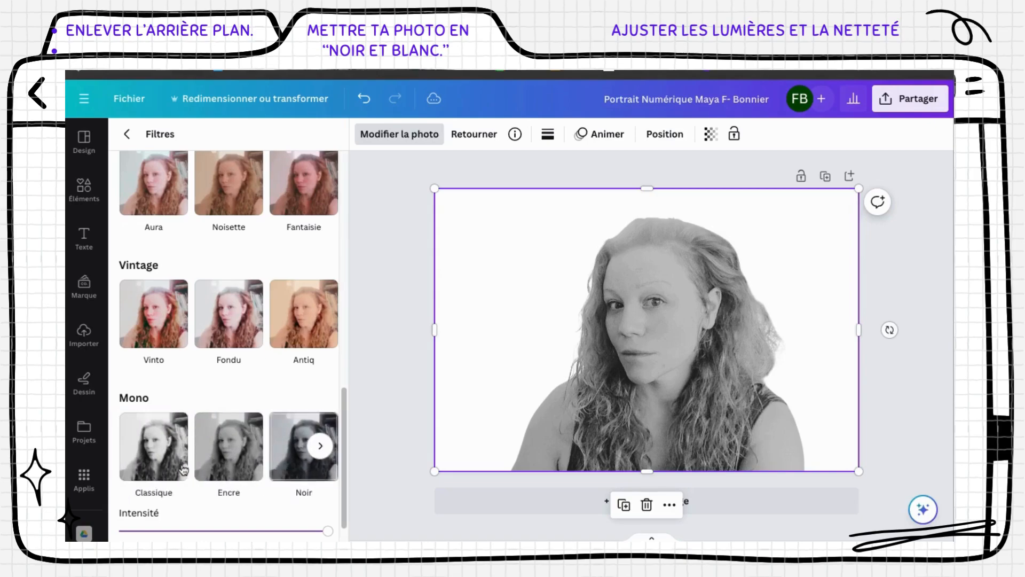
{"action": "scroll", "coordinate": [180, 460], "scroll_direction": "right", "scroll_amount": 2}
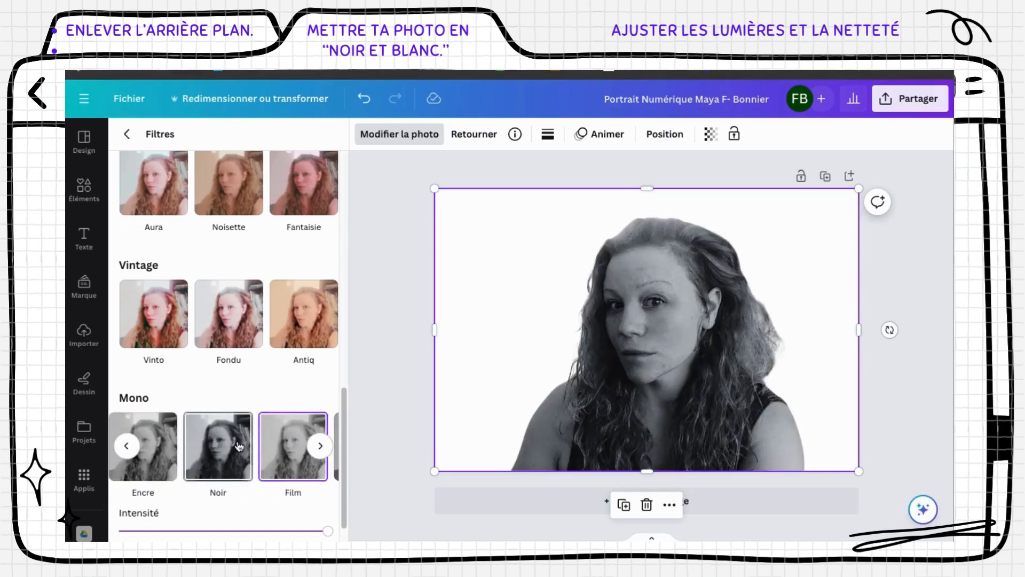
{"action": "left_click", "coordinate": [312, 452]}
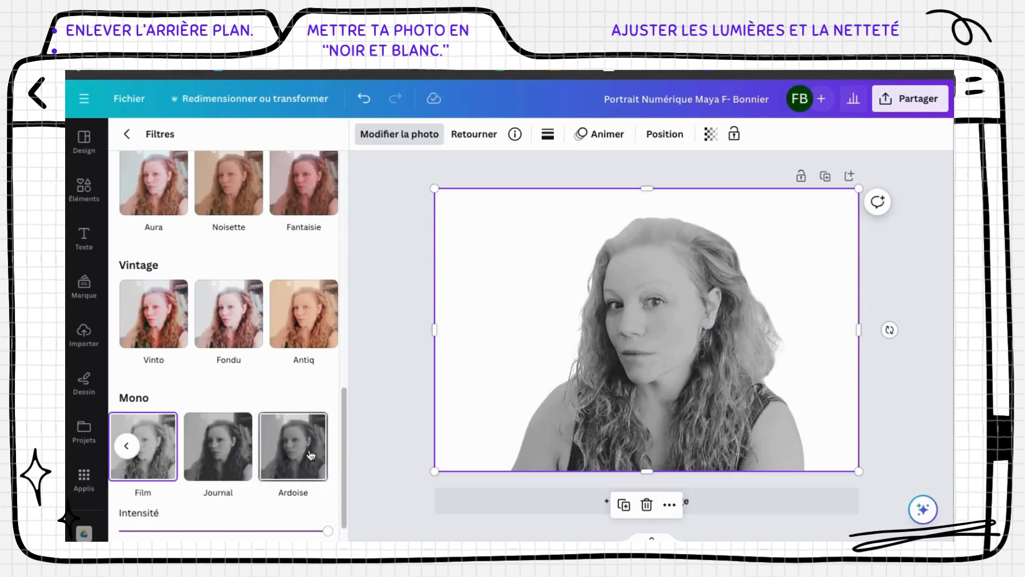
{"action": "left_click", "coordinate": [218, 445]}
{"action": "left_click", "coordinate": [128, 448]}
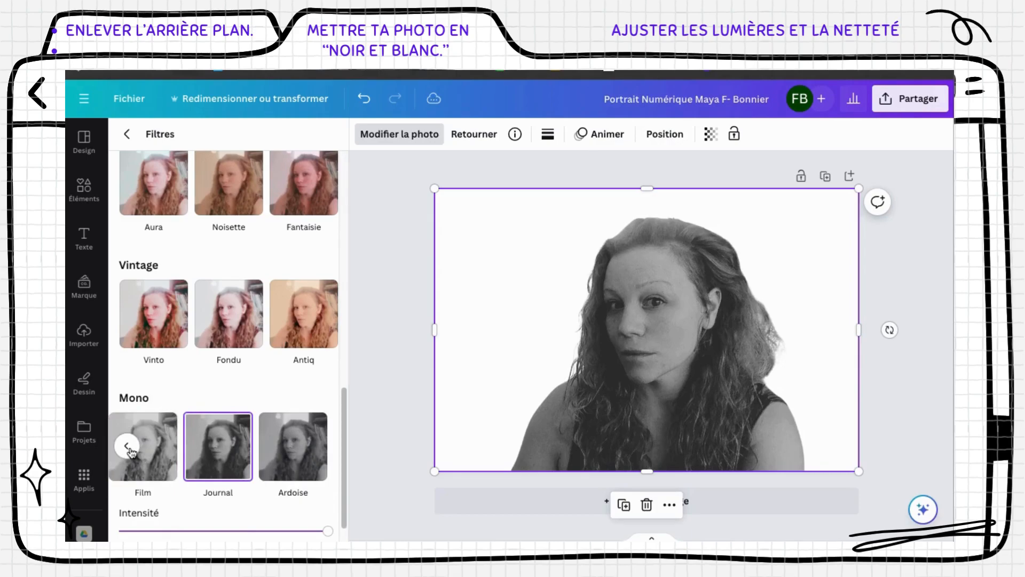
{"action": "left_click", "coordinate": [158, 448]}
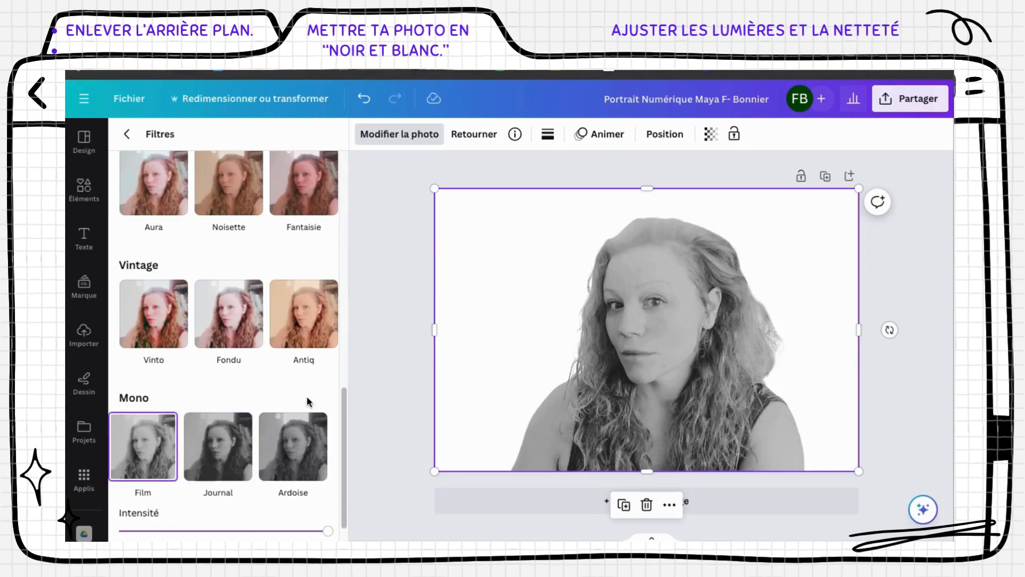
{"action": "left_click_drag", "start_coordinate": [343, 395], "coordinate": [328, 155]}
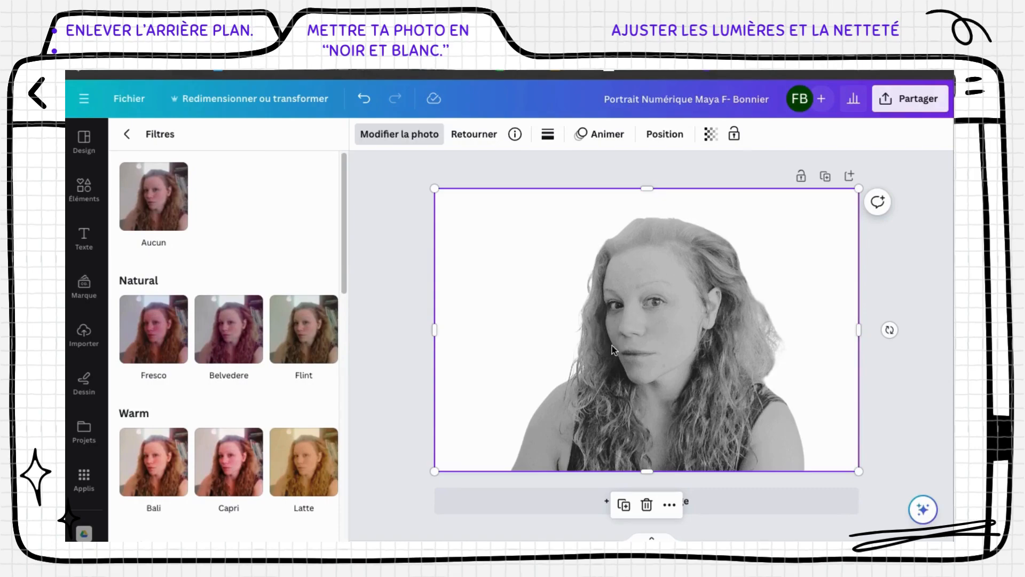
{"action": "left_click", "coordinate": [127, 135]}
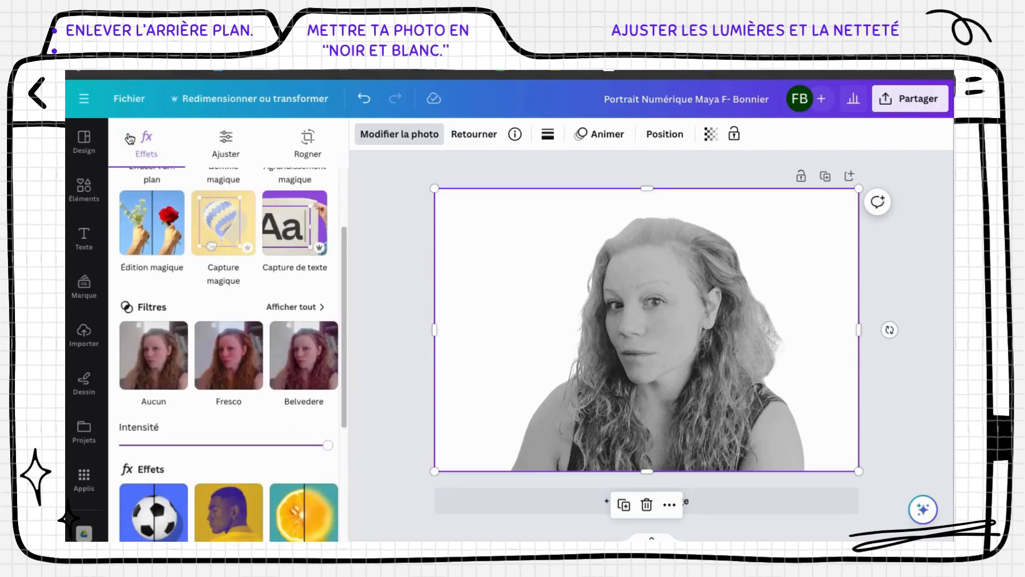
Set the Ajuster sliders to brightness 9, contrast 9, highlights -7, shadows -52, blacks 17
{"action": "left_click", "coordinate": [227, 143]}
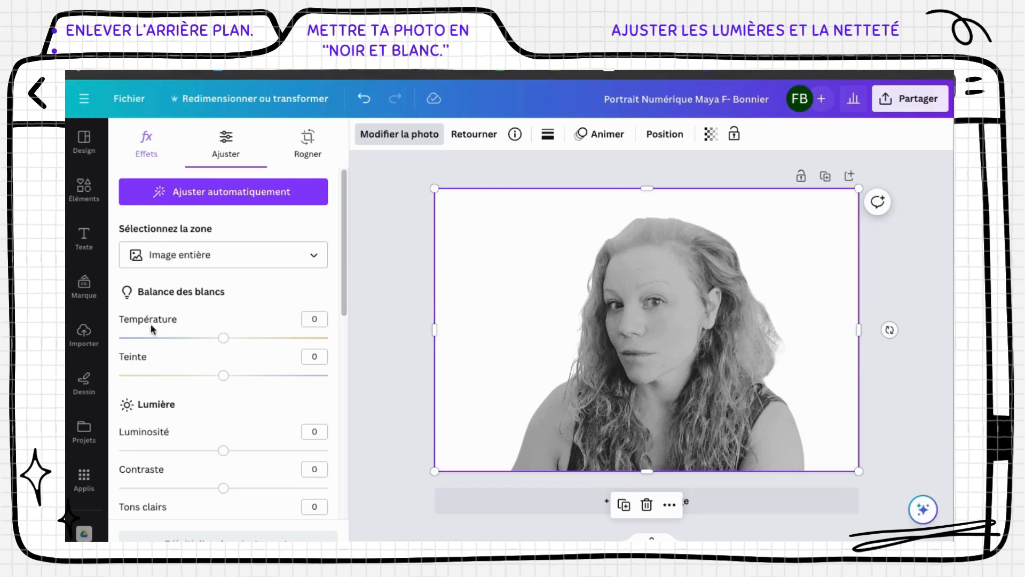
{"action": "left_click_drag", "start_coordinate": [343, 285], "coordinate": [362, 364]}
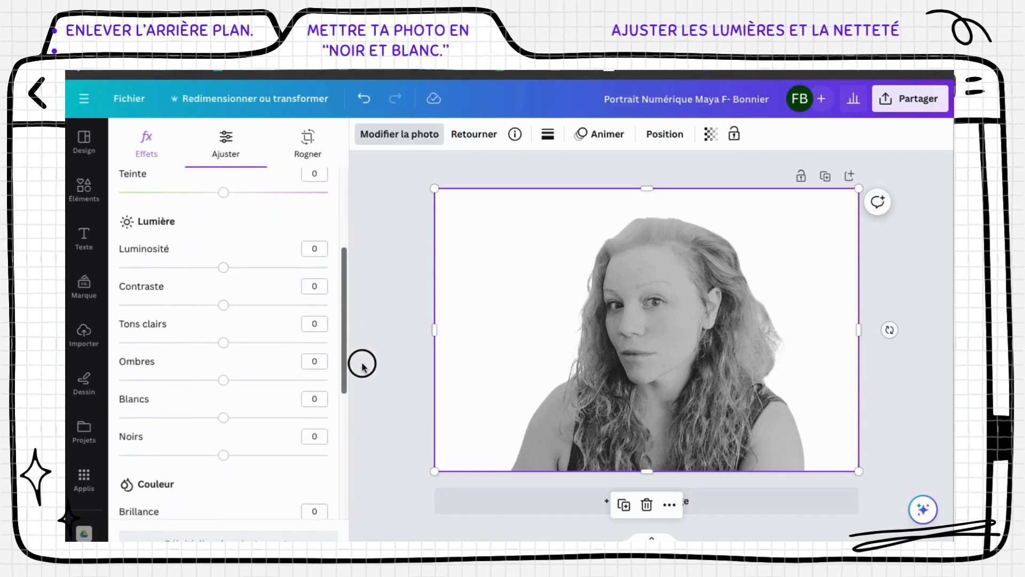
{"action": "mouse_move", "coordinate": [220, 270]}
{"action": "left_mouse_down"}
{"action": "mouse_move", "coordinate": [263, 271]}
{"action": "mouse_move", "coordinate": [181, 272]}
{"action": "mouse_move", "coordinate": [235, 267]}
{"action": "left_mouse_up"}
{"action": "mouse_move", "coordinate": [224, 306]}
{"action": "left_mouse_down"}
{"action": "mouse_move", "coordinate": [277, 304]}
{"action": "mouse_move", "coordinate": [172, 300]}
{"action": "mouse_move", "coordinate": [233, 304]}
{"action": "left_mouse_up"}
{"action": "left_click_drag", "start_coordinate": [234, 267], "coordinate": [232, 267]}
{"action": "mouse_move", "coordinate": [223, 342]}
{"action": "left_mouse_down"}
{"action": "mouse_move", "coordinate": [279, 343]}
{"action": "mouse_move", "coordinate": [174, 341]}
{"action": "mouse_move", "coordinate": [251, 346]}
{"action": "mouse_move", "coordinate": [215, 343]}
{"action": "left_mouse_up"}
{"action": "left_click_drag", "start_coordinate": [223, 379], "coordinate": [169, 379]}
{"action": "left_click_drag", "start_coordinate": [225, 423], "coordinate": [241, 454]}
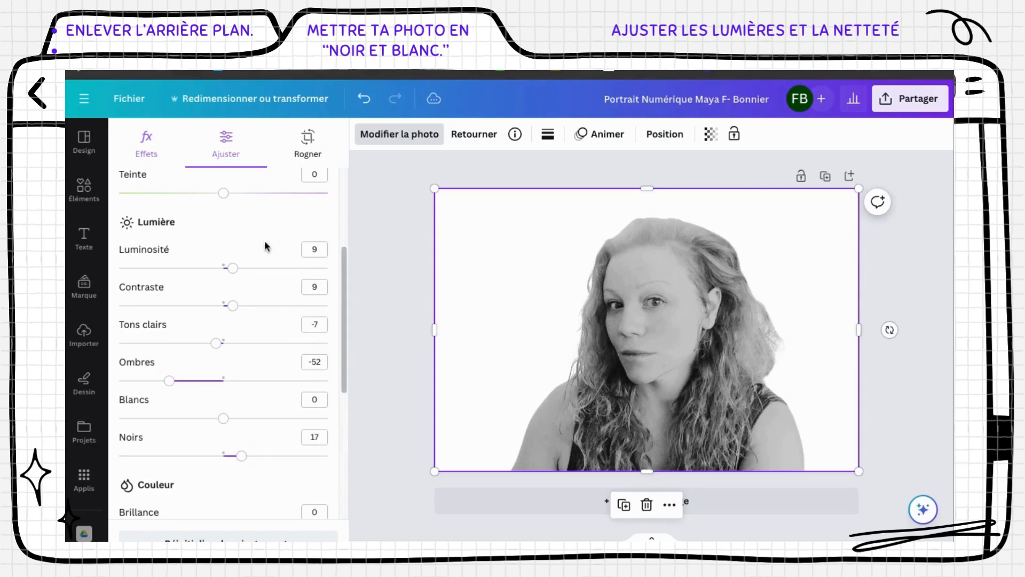
{"action": "left_click_drag", "start_coordinate": [345, 279], "coordinate": [351, 405]}
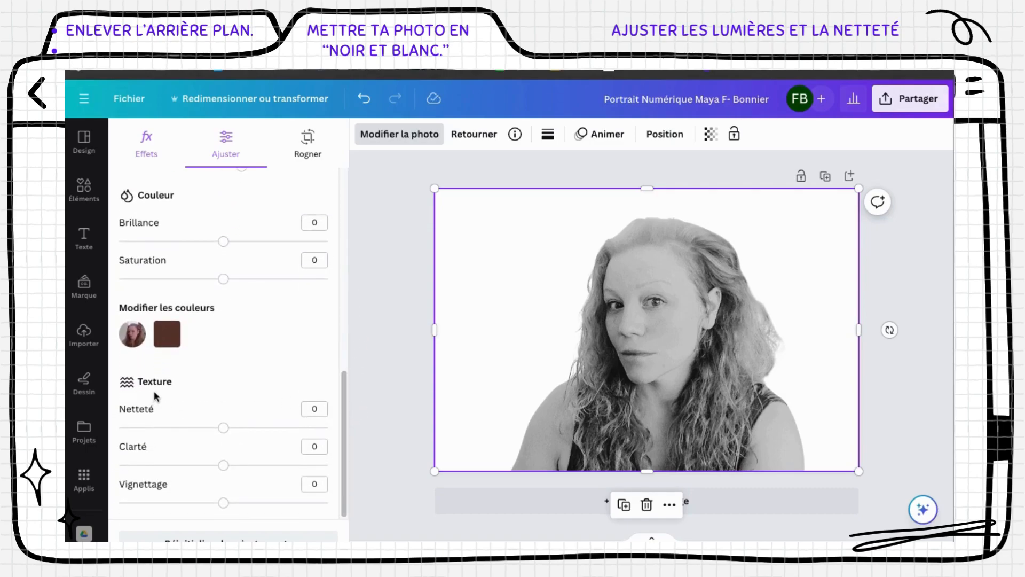
Set Netteté to 38 and Clarté to 30, keeping Vignettage at 0
{"action": "left_click_drag", "start_coordinate": [222, 428], "coordinate": [114, 418]}
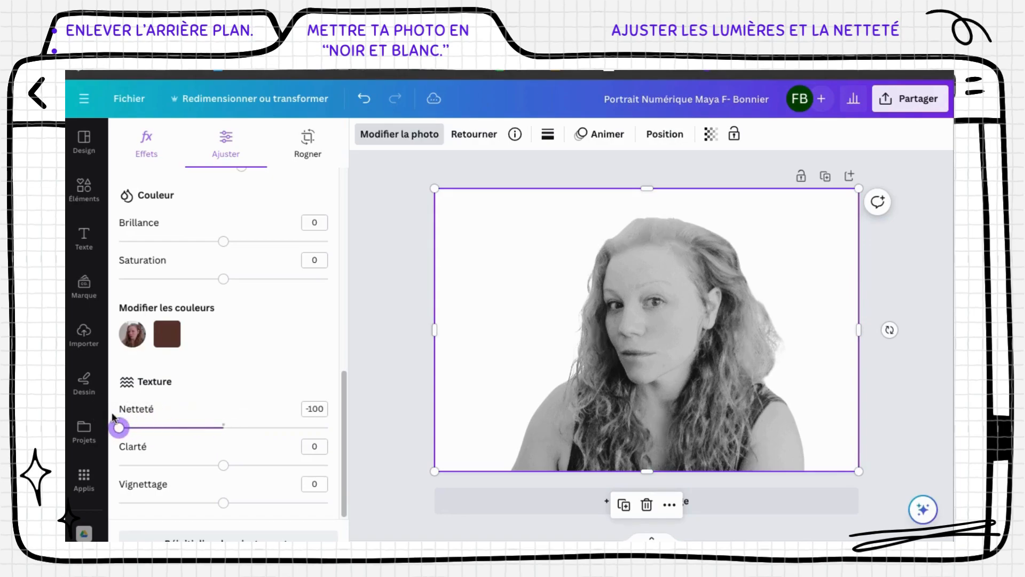
{"action": "left_click_drag", "start_coordinate": [119, 428], "coordinate": [265, 433]}
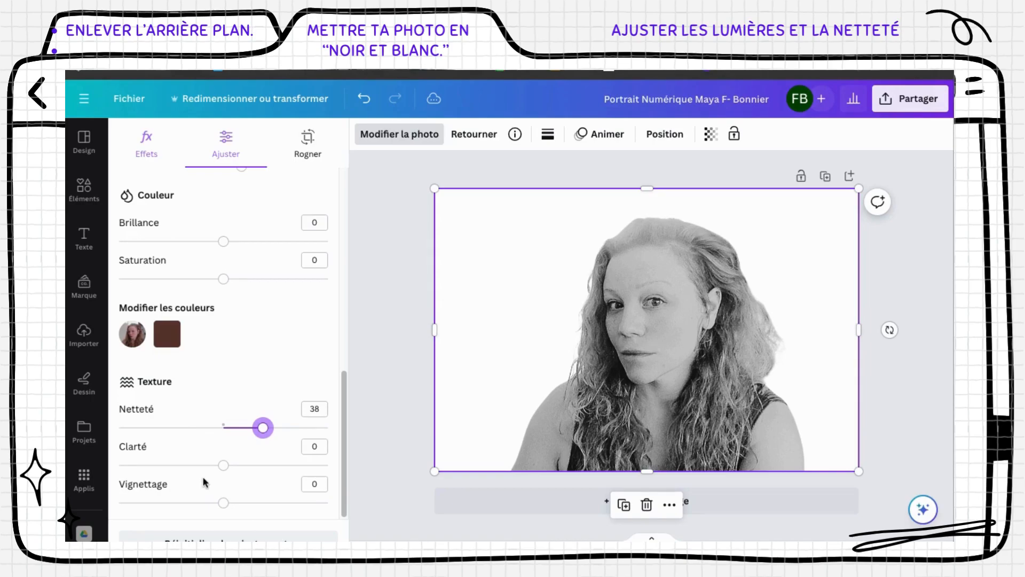
{"action": "left_click", "coordinate": [223, 465]}
{"action": "left_click_drag", "start_coordinate": [224, 470], "coordinate": [257, 468]}
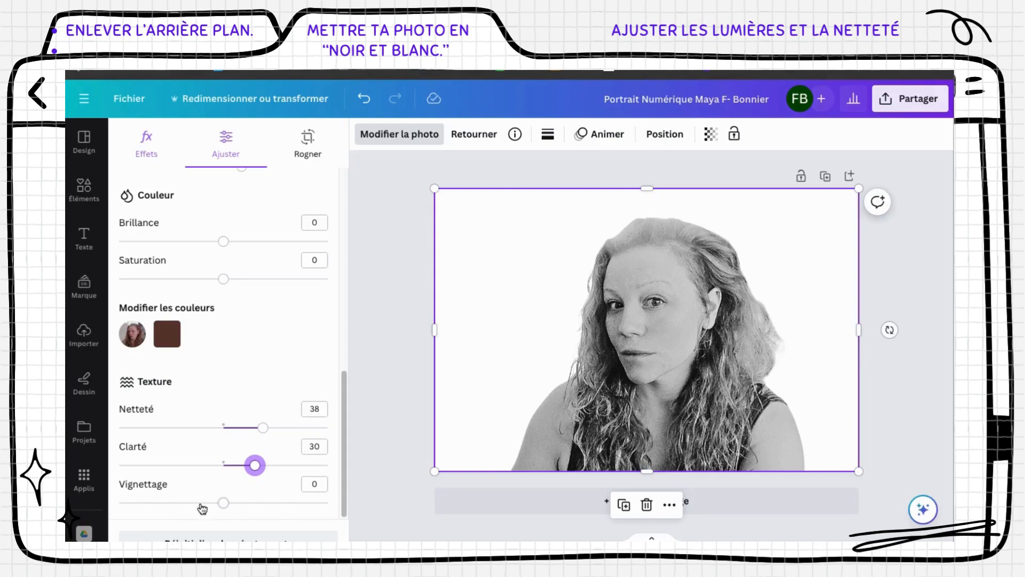
{"action": "mouse_move", "coordinate": [223, 506]}
{"action": "left_mouse_down"}
{"action": "mouse_move", "coordinate": [250, 506]}
{"action": "mouse_move", "coordinate": [178, 504]}
{"action": "mouse_move", "coordinate": [288, 505]}
{"action": "mouse_move", "coordinate": [223, 511]}
{"action": "left_mouse_up"}
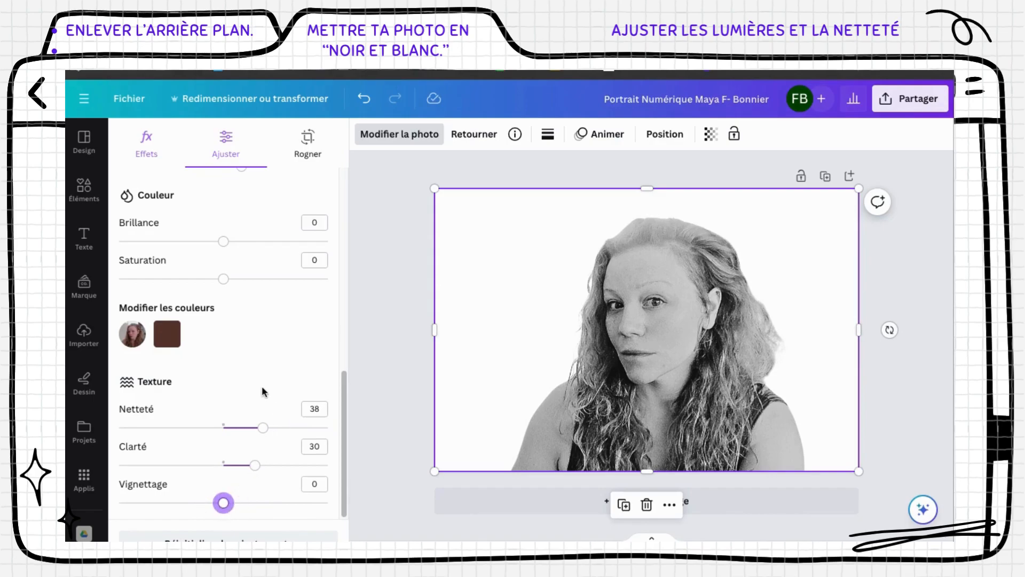
{"action": "left_click_drag", "start_coordinate": [345, 384], "coordinate": [347, 138]}
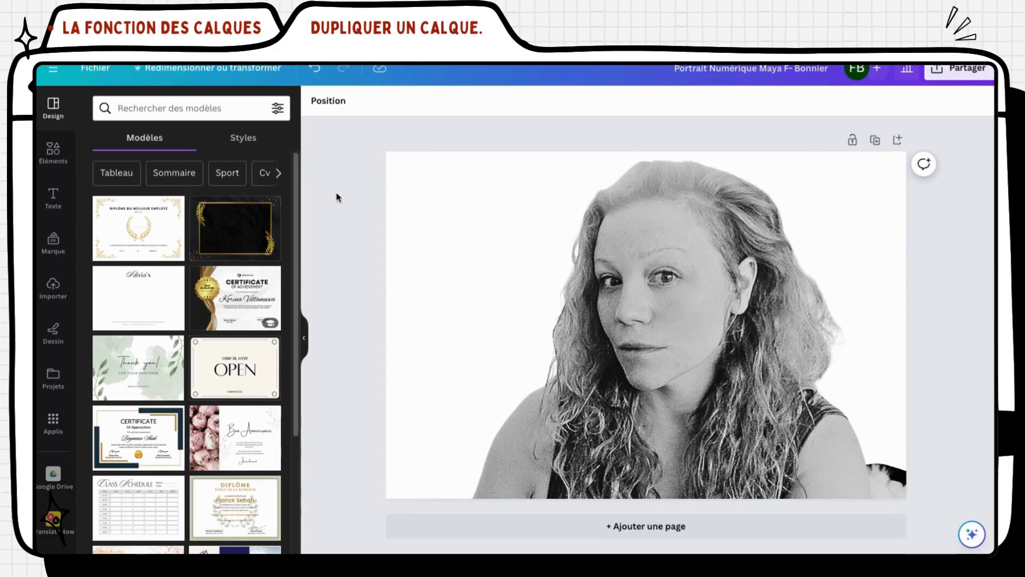
Show the Calques layer list and select the top portrait layer
{"action": "left_click", "coordinate": [331, 107]}
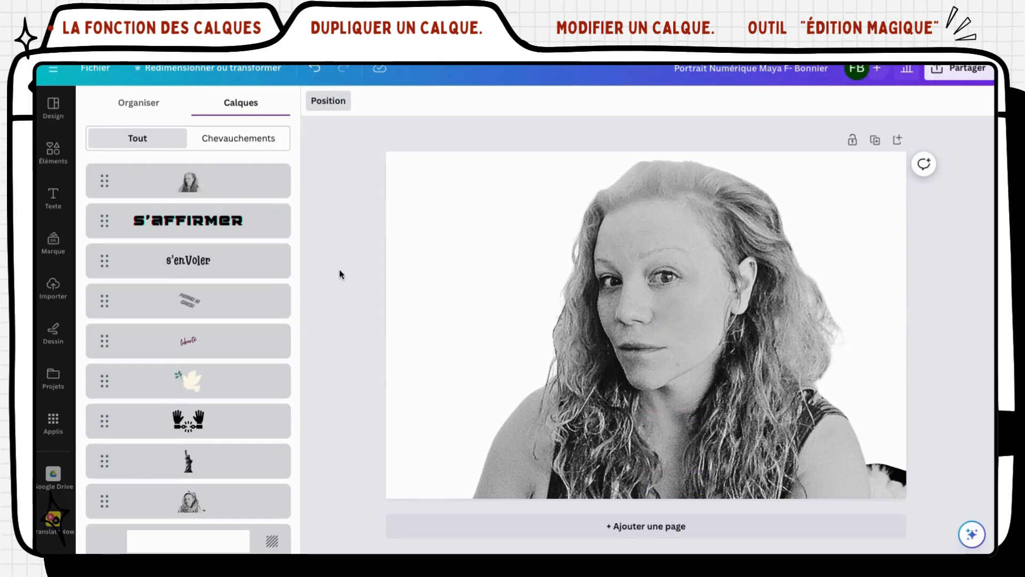
{"action": "left_click", "coordinate": [214, 185]}
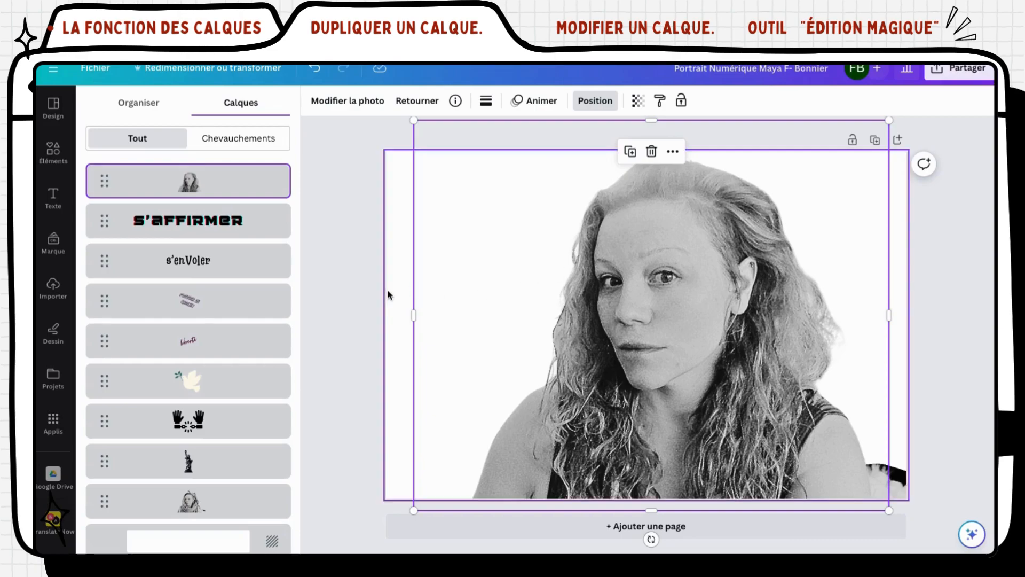
Duplicate the top portrait layer and shift the copy to overlap the original
{"action": "mouse_move", "coordinate": [219, 187]}
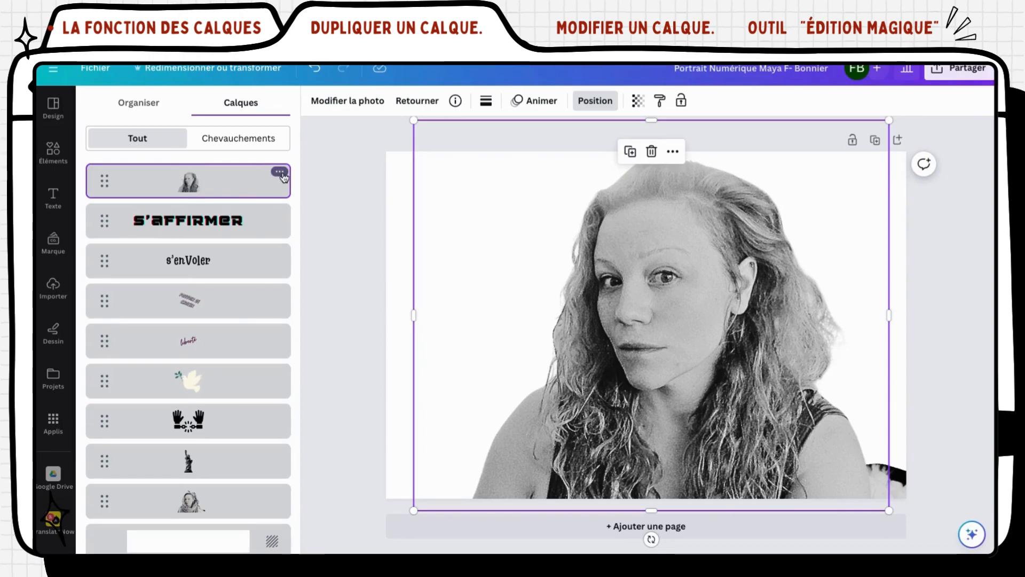
{"action": "left_click", "coordinate": [279, 172]}
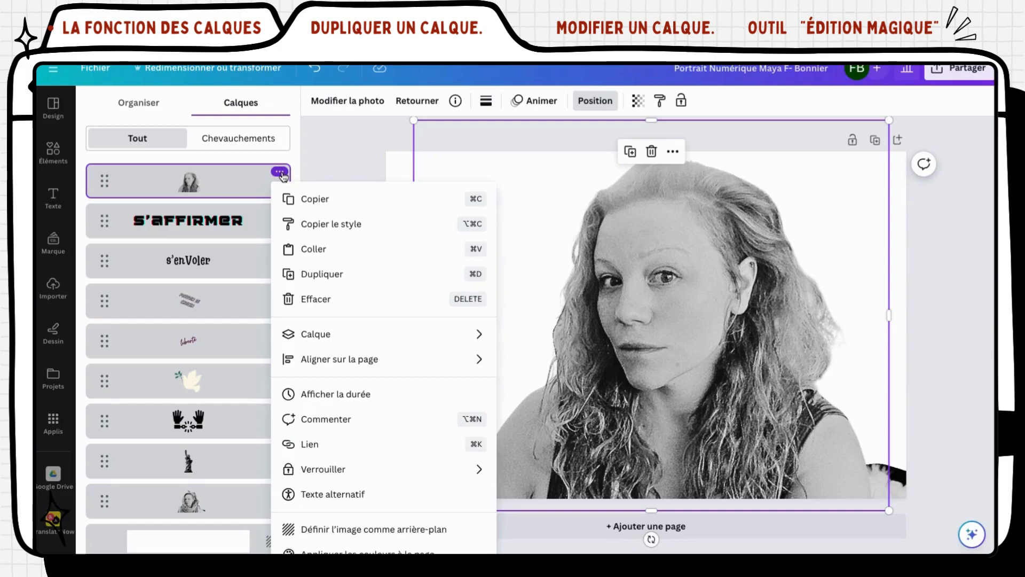
{"action": "left_click", "coordinate": [306, 275]}
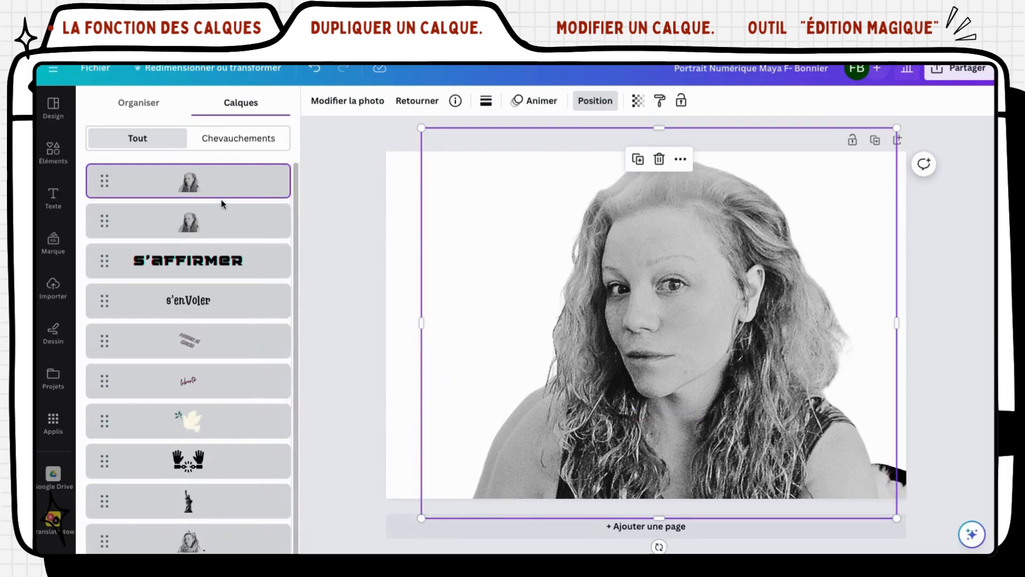
{"action": "mouse_move", "coordinate": [526, 146]}
{"action": "left_mouse_down"}
{"action": "mouse_move", "coordinate": [530, 162]}
{"action": "mouse_move", "coordinate": [508, 165]}
{"action": "mouse_move", "coordinate": [536, 379]}
{"action": "mouse_move", "coordinate": [499, 213]}
{"action": "mouse_move", "coordinate": [518, 110]}
{"action": "mouse_move", "coordinate": [529, 126]}
{"action": "mouse_move", "coordinate": [521, 130]}
{"action": "left_mouse_up"}
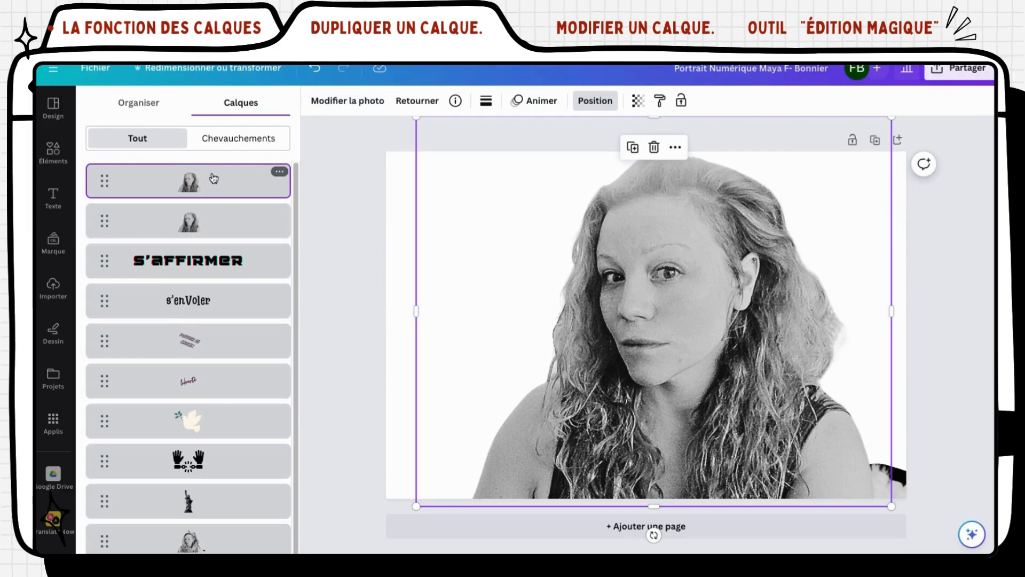
{"action": "left_click", "coordinate": [330, 105]}
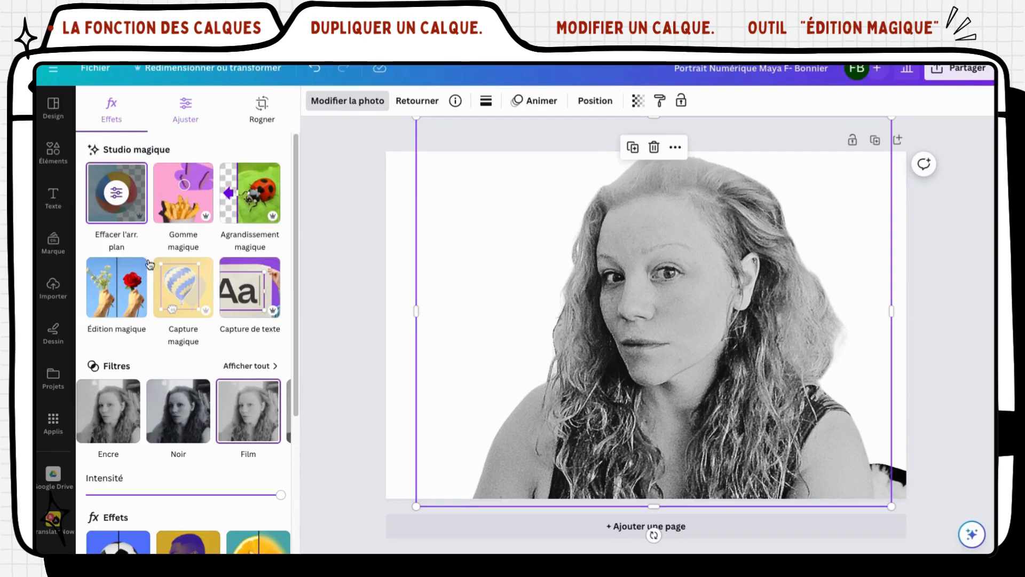
Launch Édition magique from Modifier la photo on the duplicated black-and-white portrait
{"action": "left_click", "coordinate": [126, 297]}
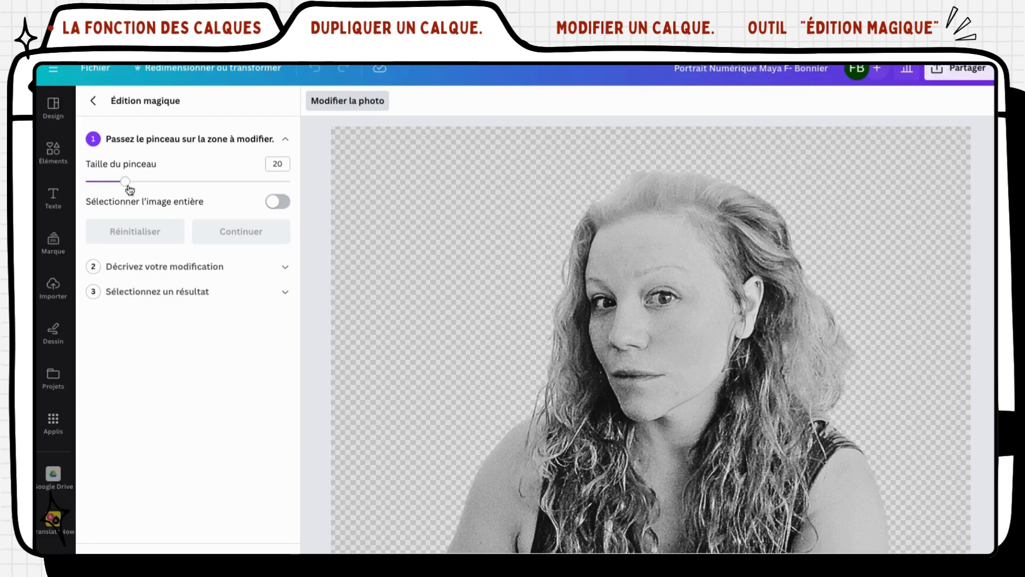
Set the brush to 40, paint the shoulders and clothing, and continue to describing
{"action": "left_click_drag", "start_coordinate": [130, 186], "coordinate": [166, 182]}
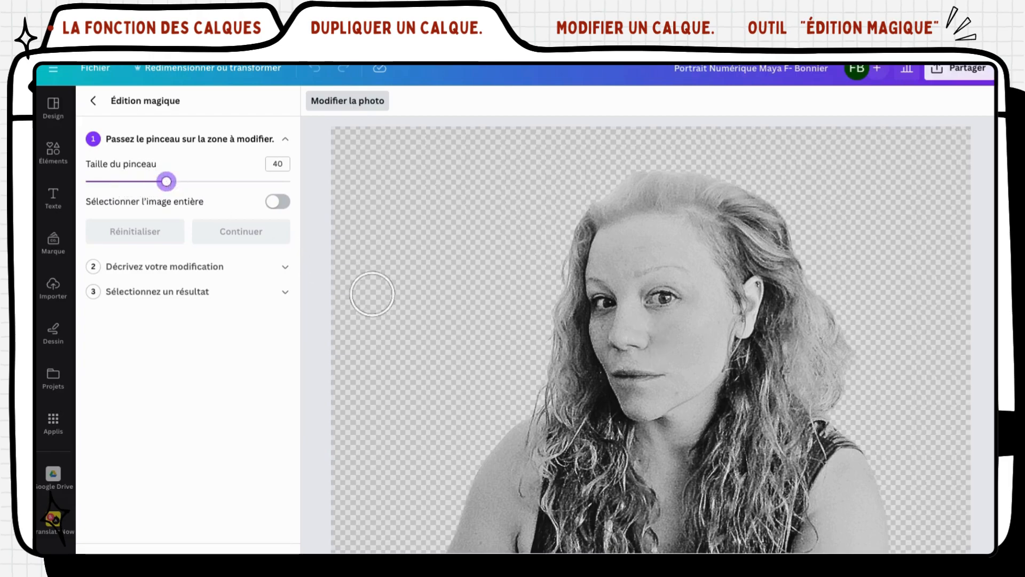
{"action": "mouse_move", "coordinate": [565, 412]}
{"action": "left_mouse_down"}
{"action": "mouse_move", "coordinate": [636, 449]}
{"action": "mouse_move", "coordinate": [666, 450]}
{"action": "mouse_move", "coordinate": [736, 412]}
{"action": "mouse_move", "coordinate": [840, 442]}
{"action": "mouse_move", "coordinate": [885, 555]}
{"action": "mouse_move", "coordinate": [456, 544]}
{"action": "mouse_move", "coordinate": [498, 467]}
{"action": "mouse_move", "coordinate": [549, 416]}
{"action": "mouse_move", "coordinate": [594, 455]}
{"action": "mouse_move", "coordinate": [513, 496]}
{"action": "mouse_move", "coordinate": [542, 458]}
{"action": "mouse_move", "coordinate": [601, 486]}
{"action": "mouse_move", "coordinate": [705, 460]}
{"action": "left_mouse_up"}
{"action": "mouse_move", "coordinate": [627, 494]}
{"action": "left_mouse_down"}
{"action": "mouse_move", "coordinate": [739, 441]}
{"action": "mouse_move", "coordinate": [796, 455]}
{"action": "mouse_move", "coordinate": [825, 483]}
{"action": "mouse_move", "coordinate": [851, 549]}
{"action": "mouse_move", "coordinate": [673, 515]}
{"action": "mouse_move", "coordinate": [481, 528]}
{"action": "mouse_move", "coordinate": [630, 496]}
{"action": "mouse_move", "coordinate": [719, 504]}
{"action": "mouse_move", "coordinate": [746, 486]}
{"action": "mouse_move", "coordinate": [815, 508]}
{"action": "mouse_move", "coordinate": [790, 494]}
{"action": "mouse_move", "coordinate": [700, 491]}
{"action": "left_mouse_up"}
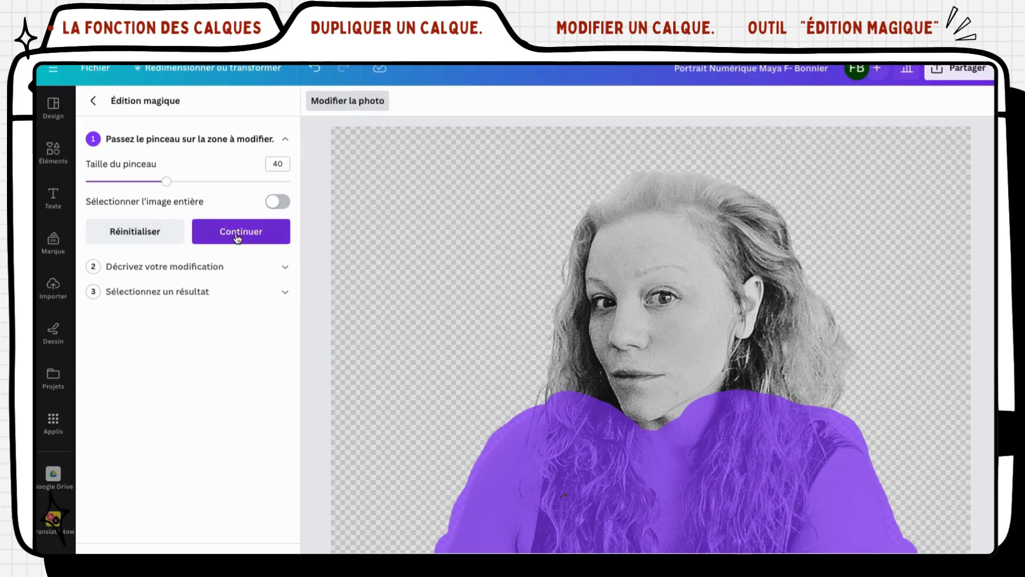
{"action": "left_click", "coordinate": [238, 237]}
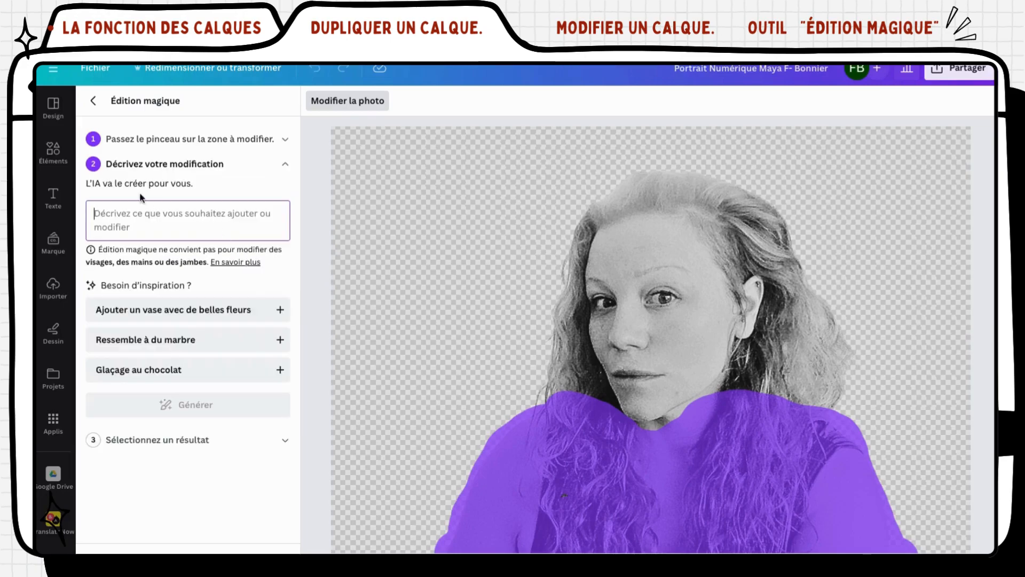
Enter 'scarf' as the Magic Edit description and generate the clothing variations
{"action": "left_click", "coordinate": [111, 212]}
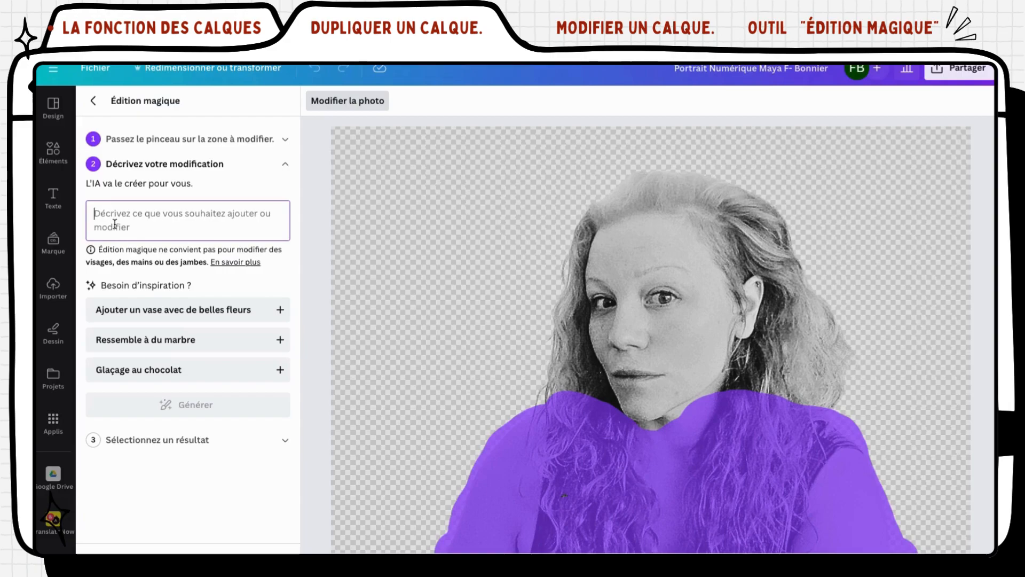
{"action": "type", "text": "scarf"}
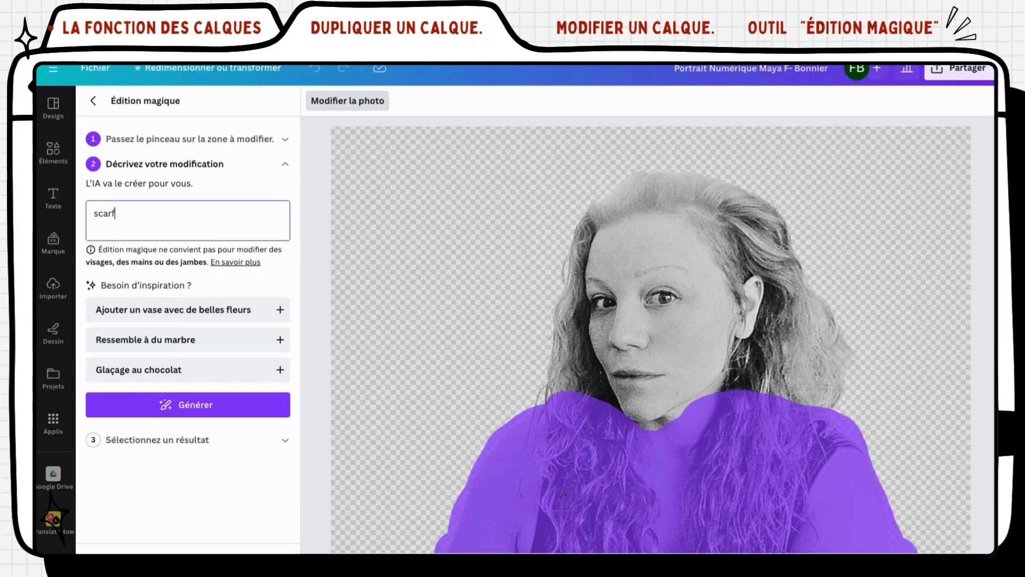
{"action": "left_click", "coordinate": [187, 403]}
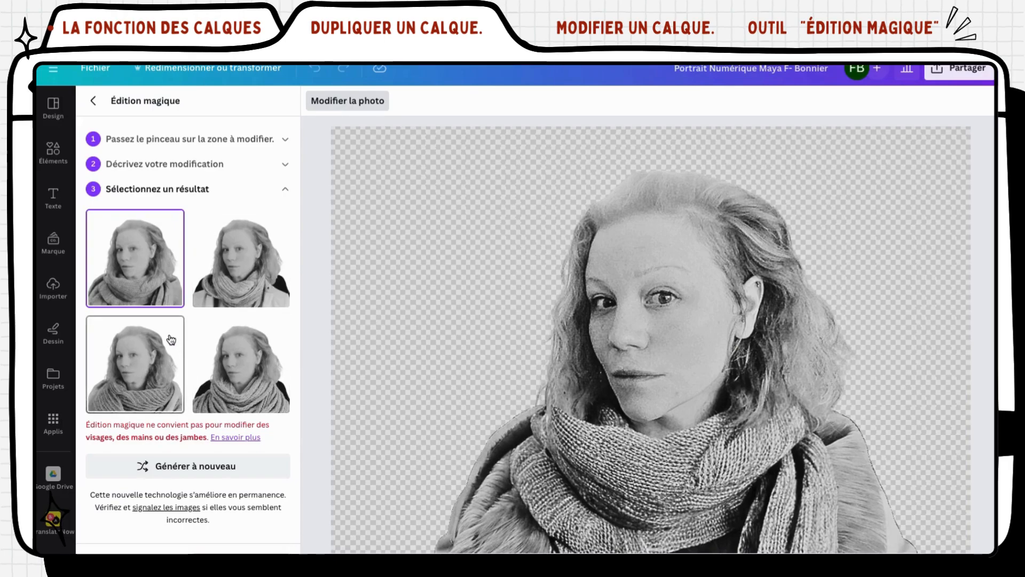
Replace 'scarf' with 'veston', generate new clothing results, then reopen the description for editing
{"action": "left_click", "coordinate": [119, 162]}
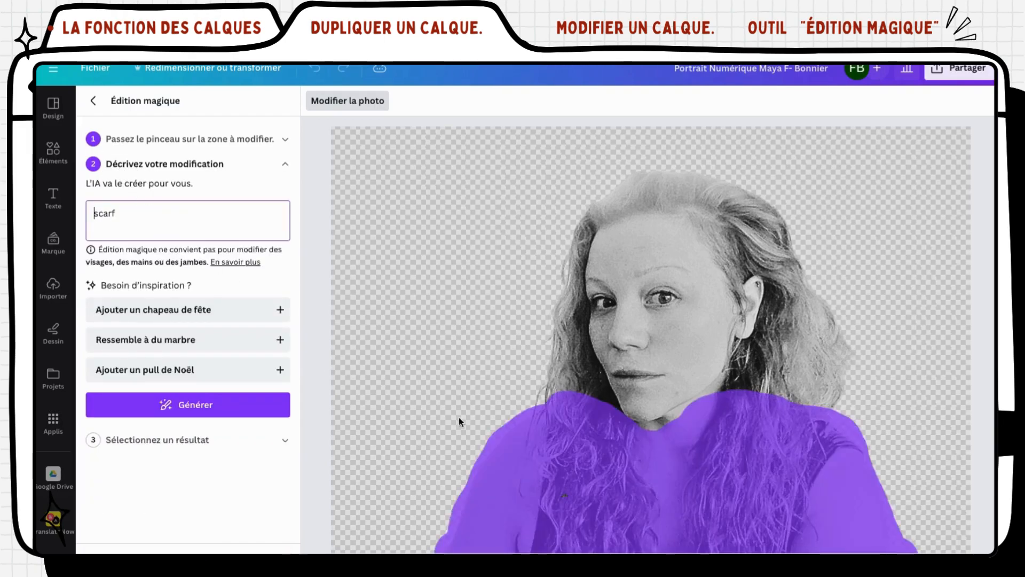
{"action": "left_click_drag", "start_coordinate": [126, 217], "coordinate": [96, 216]}
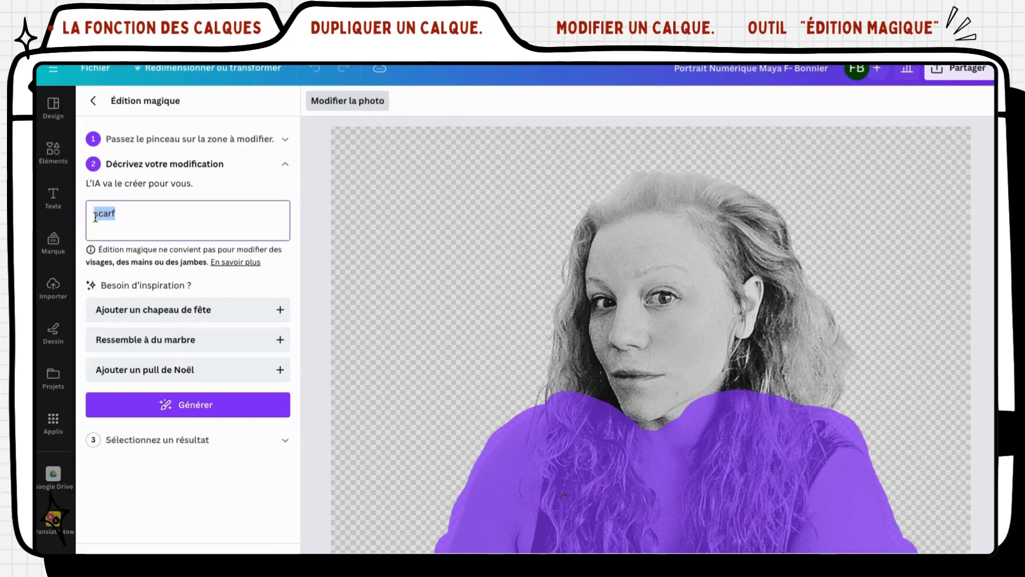
{"action": "type", "text": "veston"}
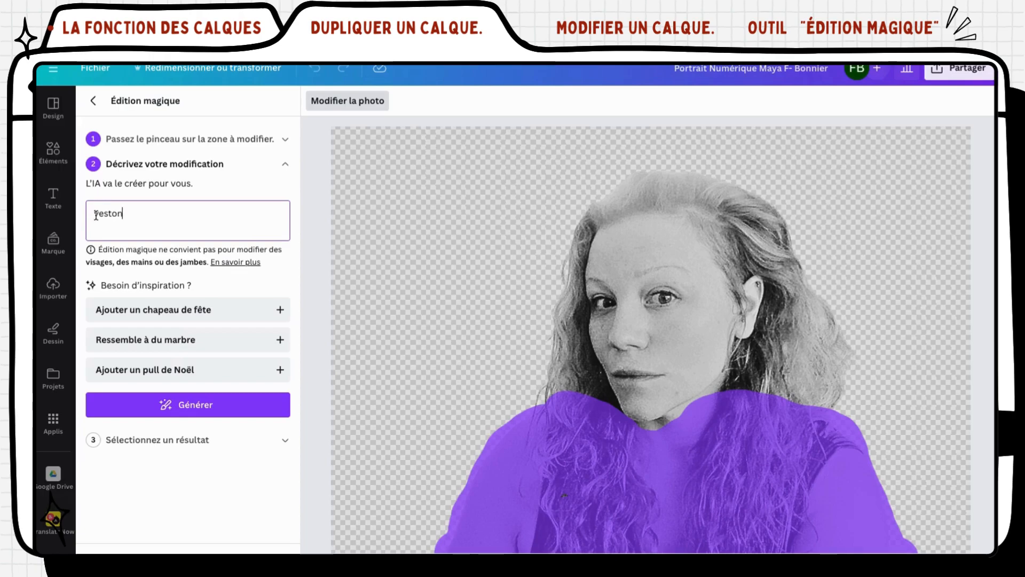
{"action": "left_click", "coordinate": [185, 406]}
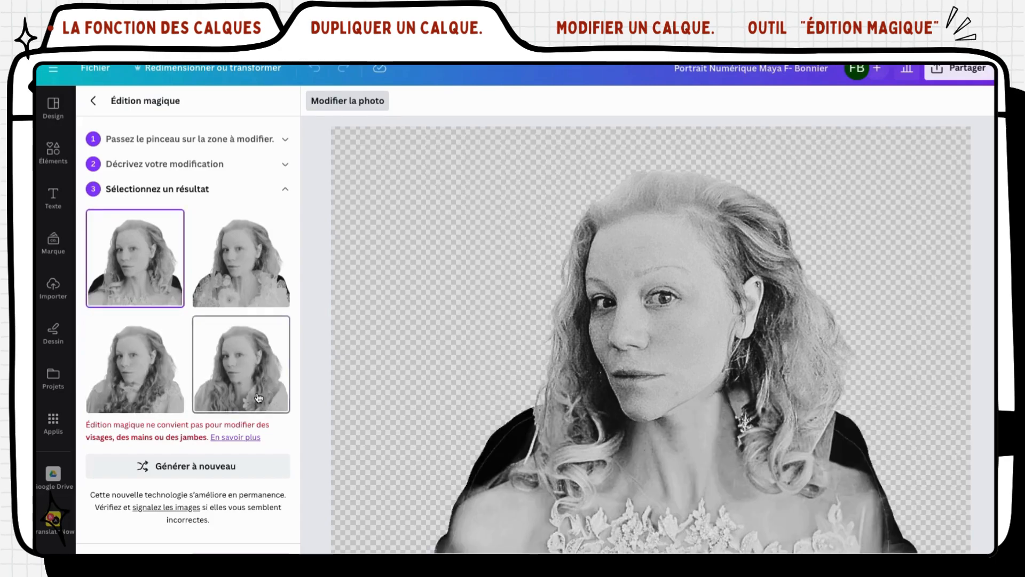
{"action": "left_click", "coordinate": [123, 167]}
{"action": "left_click", "coordinate": [122, 215]}
Select the word 'veston' in the Magic Edit description to replace it
{"action": "left_click_drag", "start_coordinate": [121, 215], "coordinate": [84, 212]}
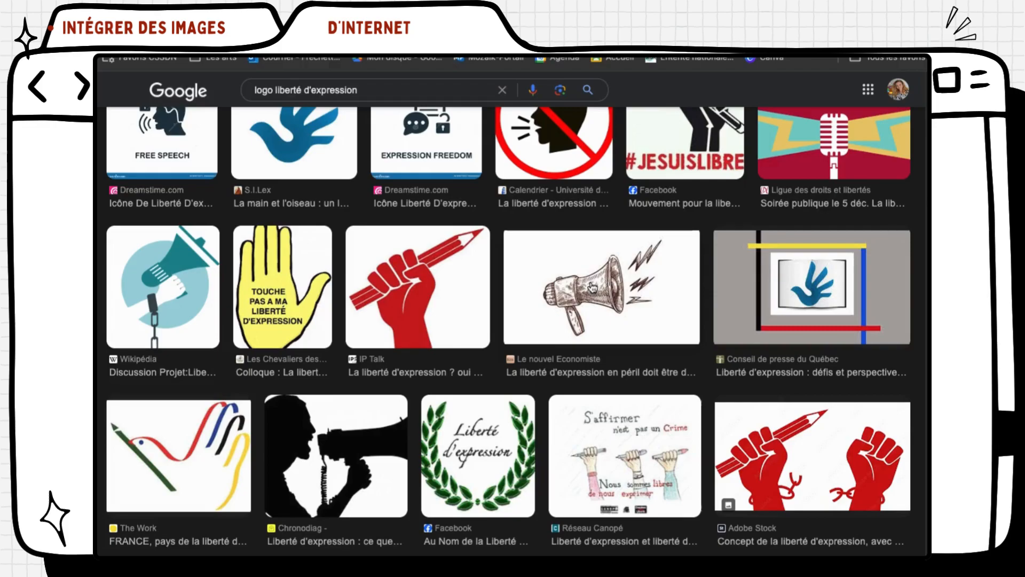
Copy the sketched megaphone image from Google Images and switch back to the Canva design
{"action": "right_click", "coordinate": [591, 287]}
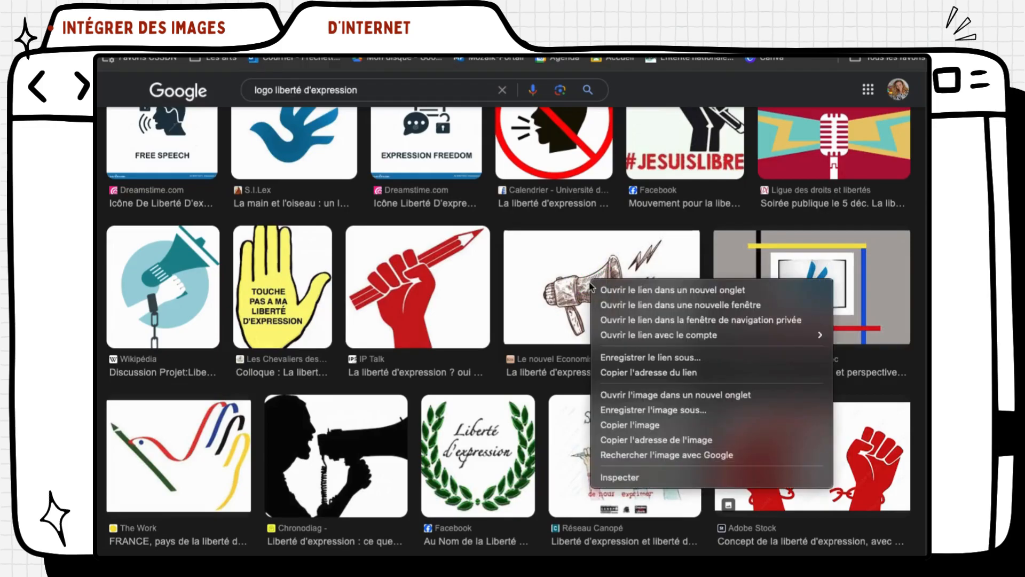
{"action": "left_click", "coordinate": [644, 428]}
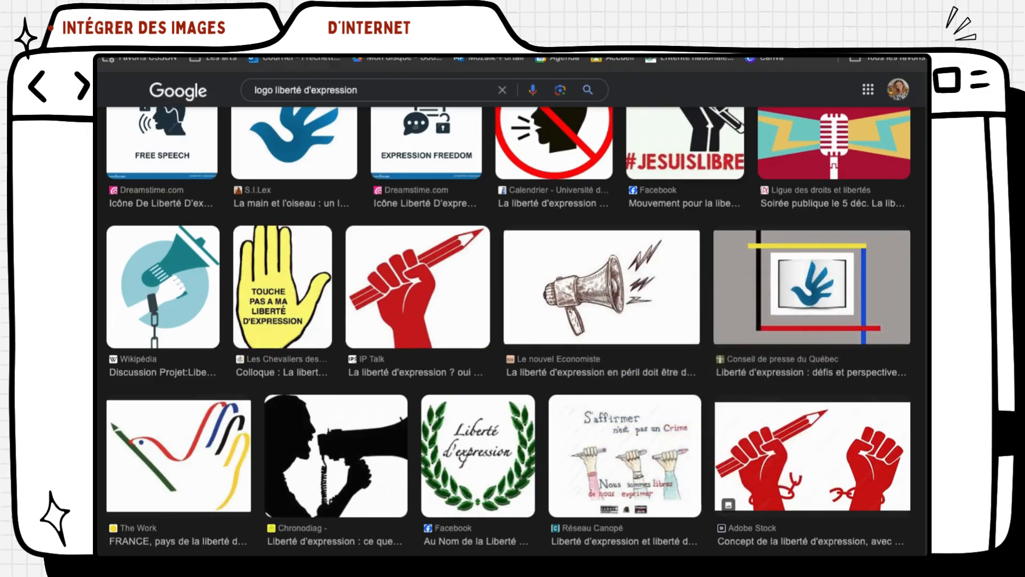
{"action": "key", "text": "ctrl+Tab"}
{"action": "key", "text": "ctrl+v"}
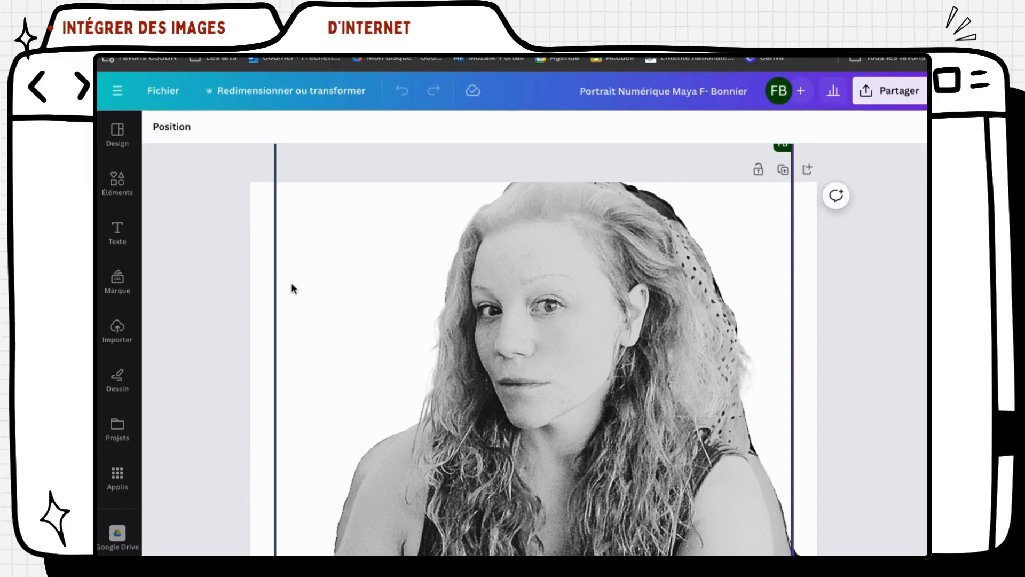
Paste the megaphone drawing onto the portrait page and show its photo-editing options
{"action": "right_click", "coordinate": [313, 279]}
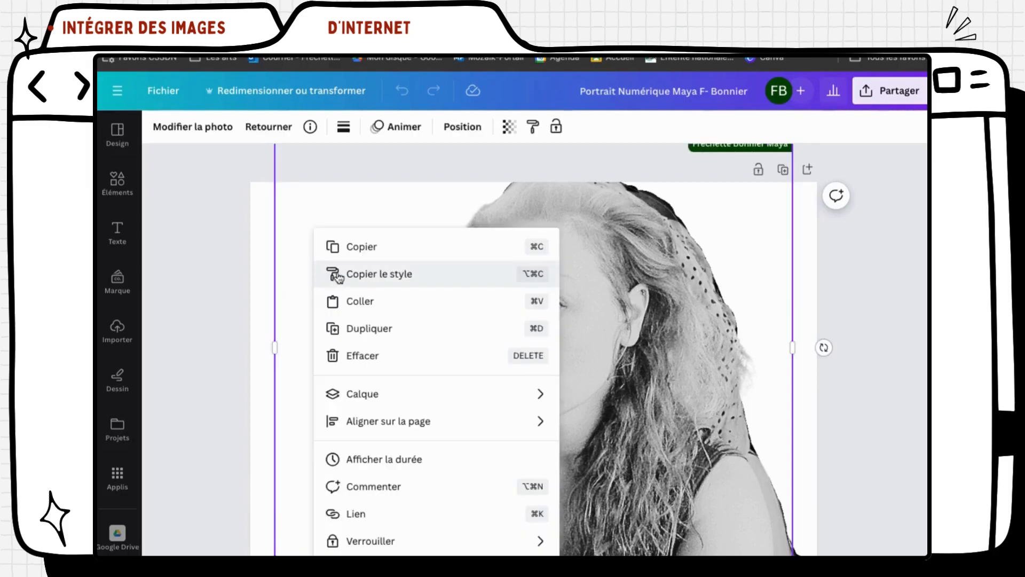
{"action": "left_click", "coordinate": [365, 302]}
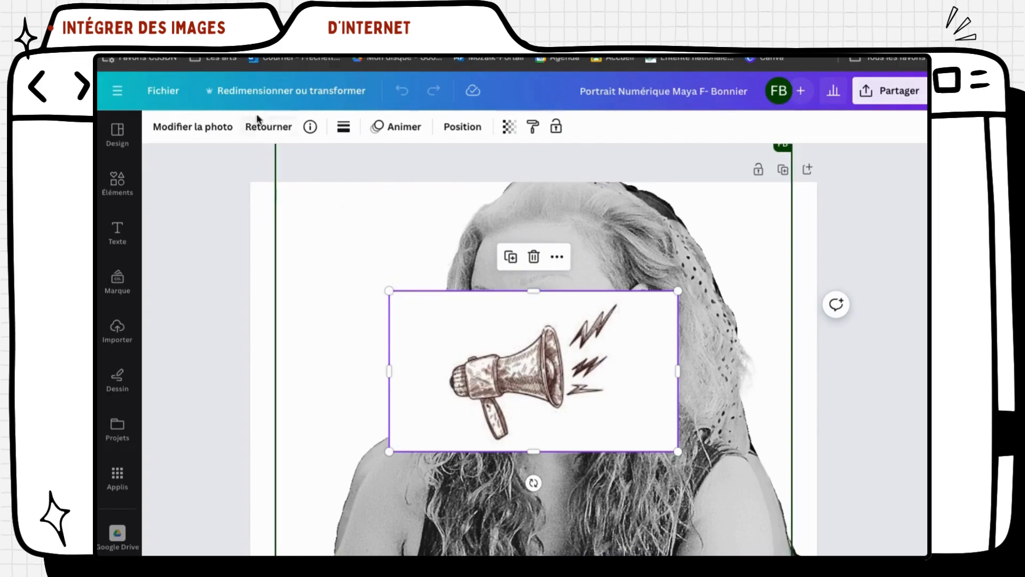
{"action": "left_click", "coordinate": [214, 128]}
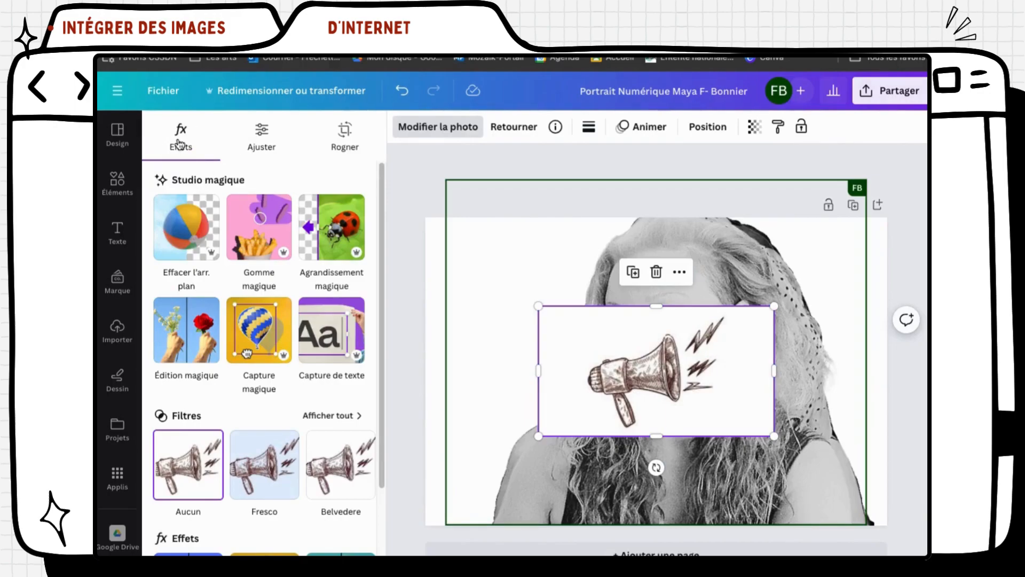
Remove the megaphone's white background, shrink it and move it onto the portrait's mouth
{"action": "left_click", "coordinate": [184, 240]}
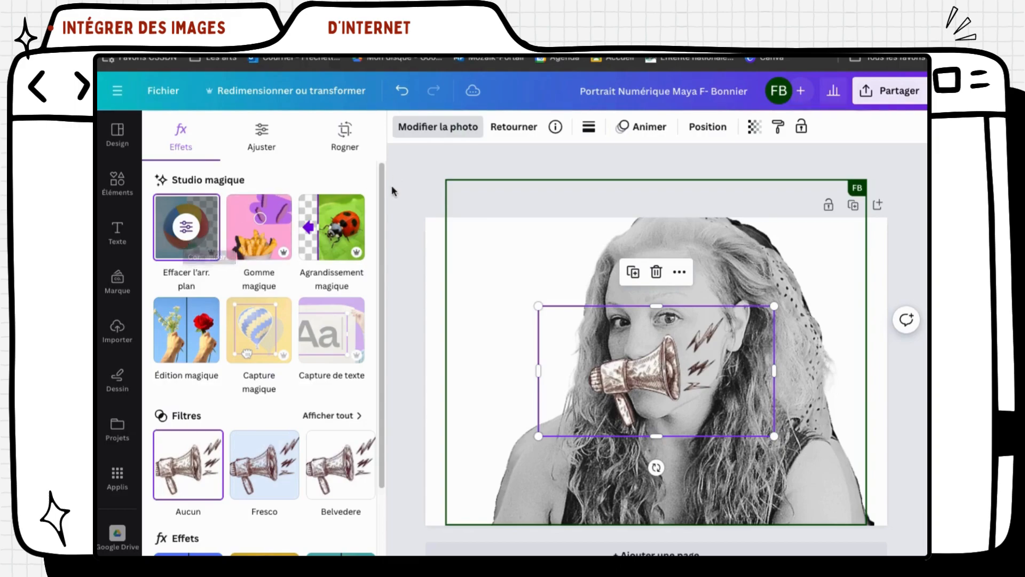
{"action": "left_click", "coordinate": [402, 203]}
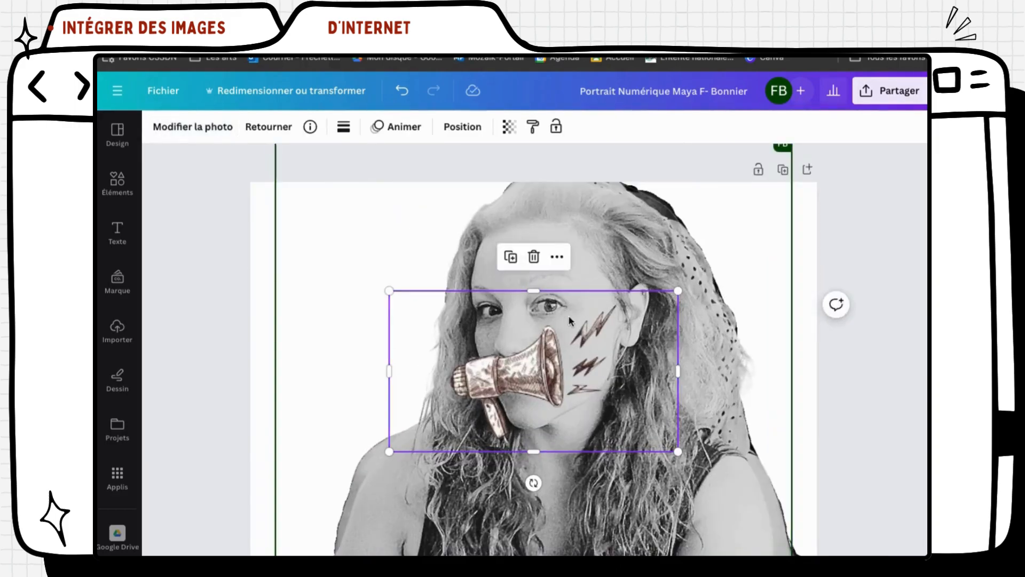
{"action": "left_click_drag", "start_coordinate": [677, 290], "coordinate": [541, 366]}
{"action": "left_click_drag", "start_coordinate": [447, 416], "coordinate": [517, 385]}
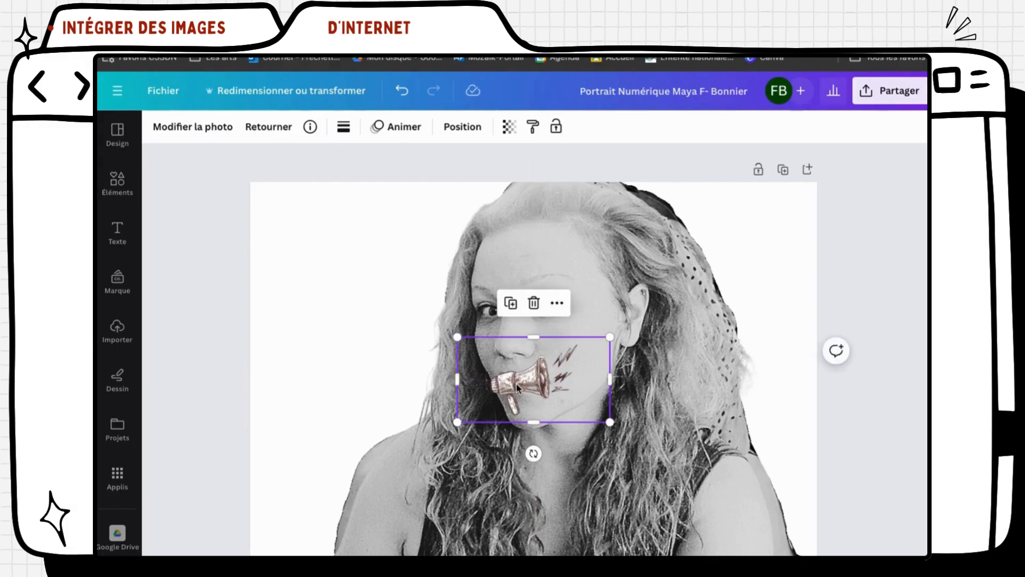
Rotate the megaphone, then reselect it and tilt it to about -9° at the mouth
{"action": "left_click_drag", "start_coordinate": [534, 453], "coordinate": [532, 271]}
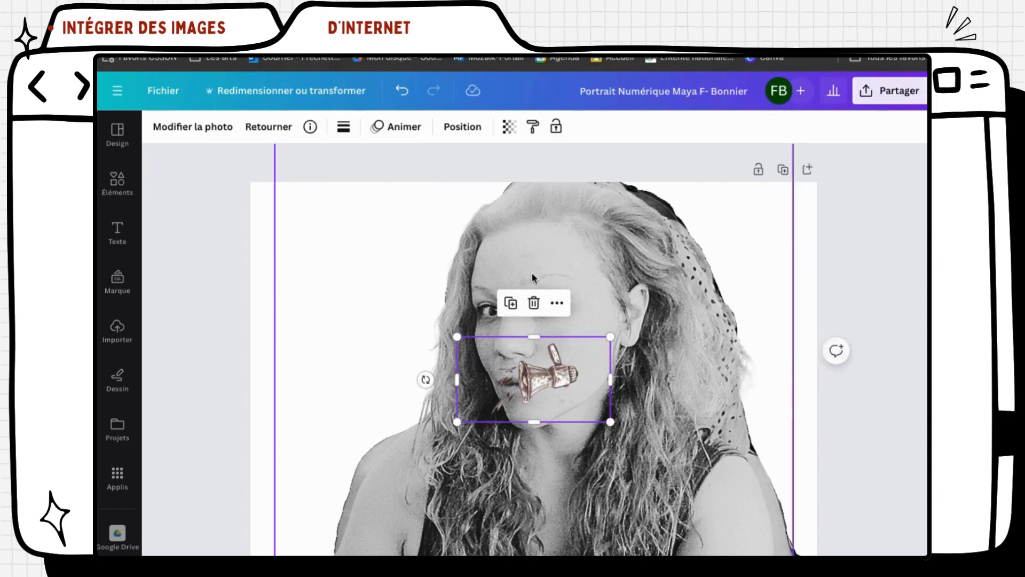
{"action": "left_click", "coordinate": [556, 305]}
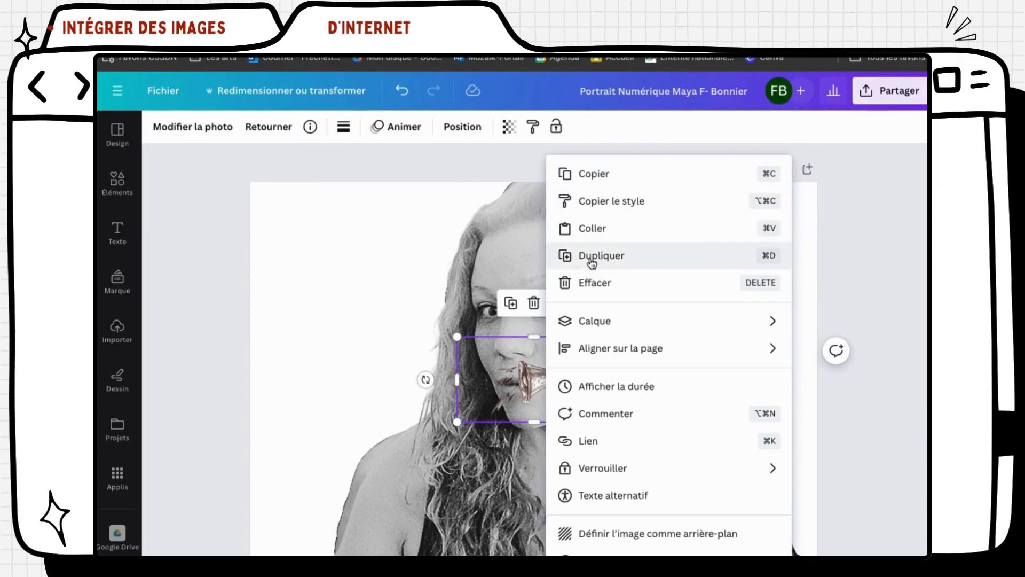
{"action": "left_click", "coordinate": [404, 303]}
{"action": "left_click", "coordinate": [554, 369]}
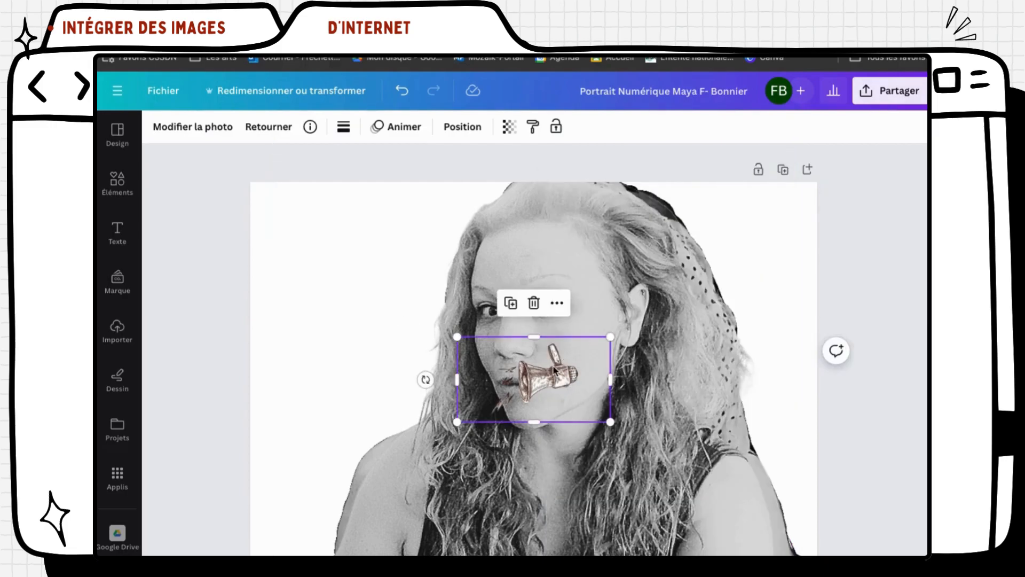
{"action": "left_click_drag", "start_coordinate": [427, 377], "coordinate": [607, 385]}
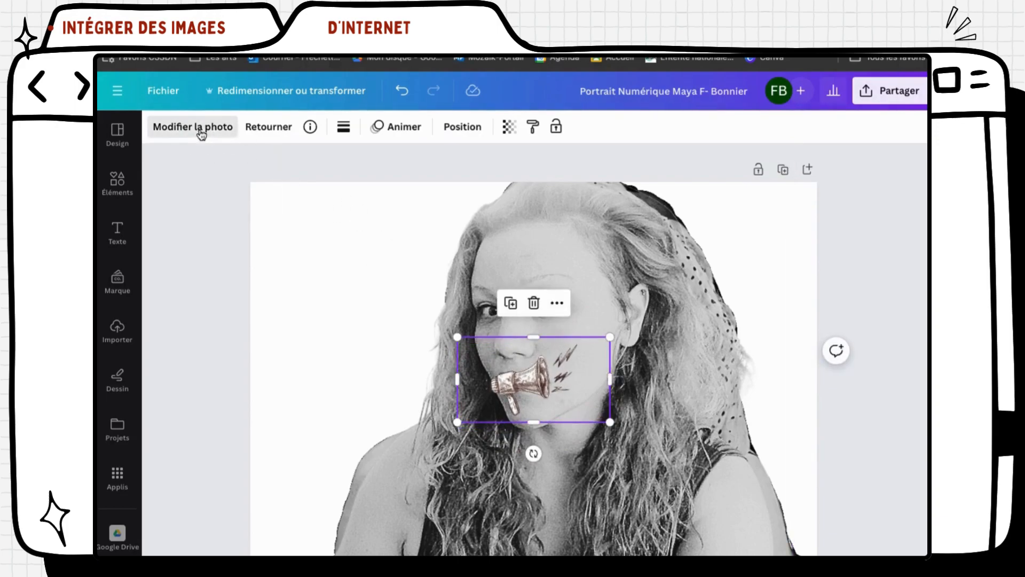
Browse the megaphone's photo effects without applying any of them
{"action": "left_click", "coordinate": [201, 128]}
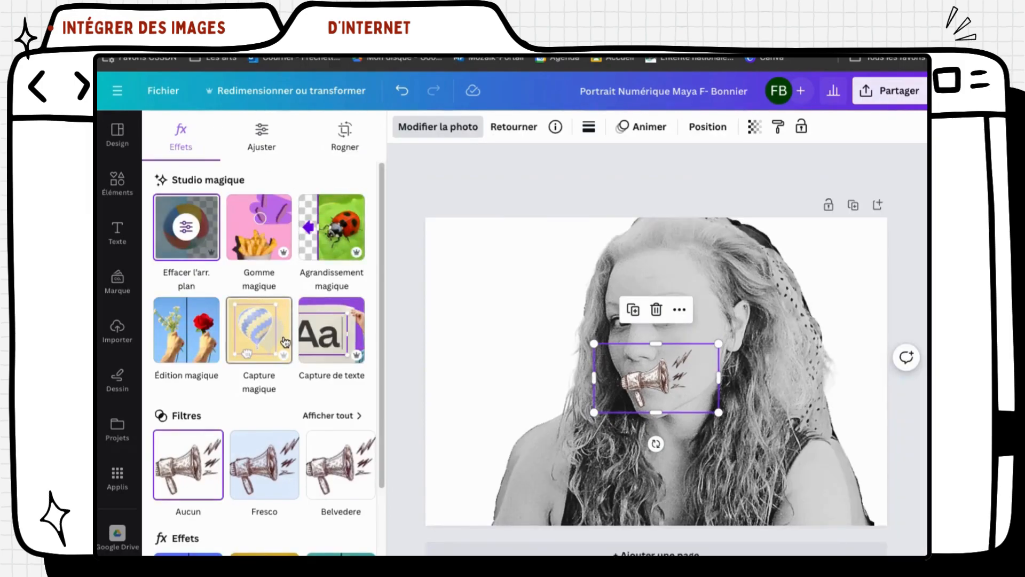
{"action": "scroll", "coordinate": [277, 344], "scroll_direction": "down", "scroll_amount": 2}
{"action": "scroll", "coordinate": [233, 418], "scroll_direction": "down", "scroll_amount": 2}
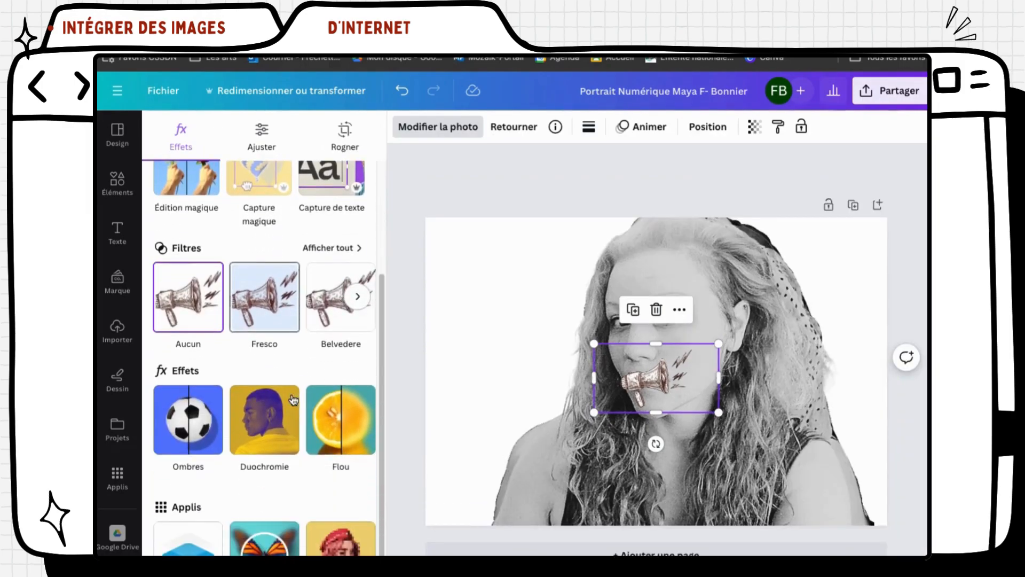
{"action": "scroll", "coordinate": [235, 397], "scroll_direction": "down", "scroll_amount": 2}
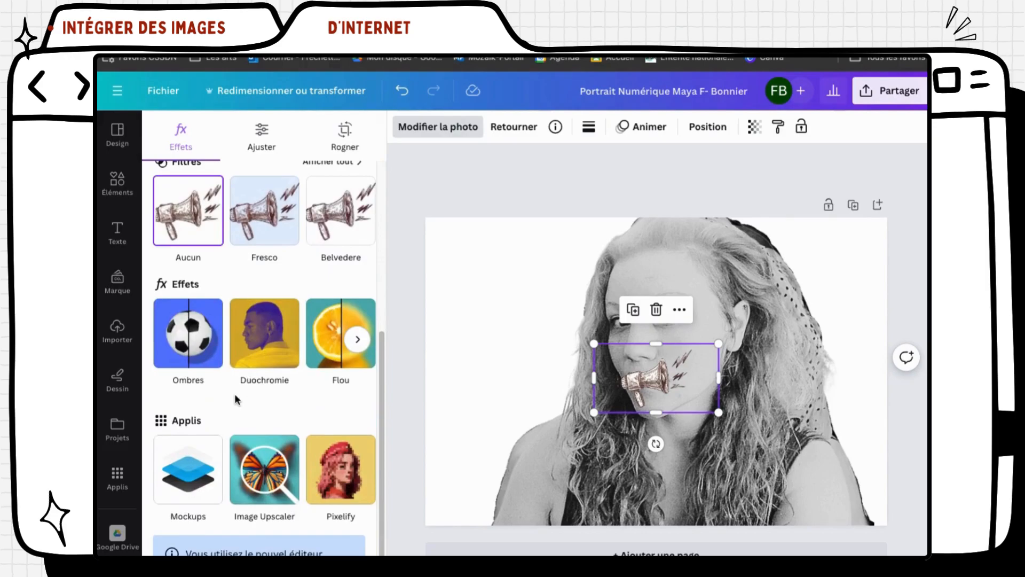
{"action": "scroll", "coordinate": [235, 393], "scroll_direction": "up", "scroll_amount": 6}
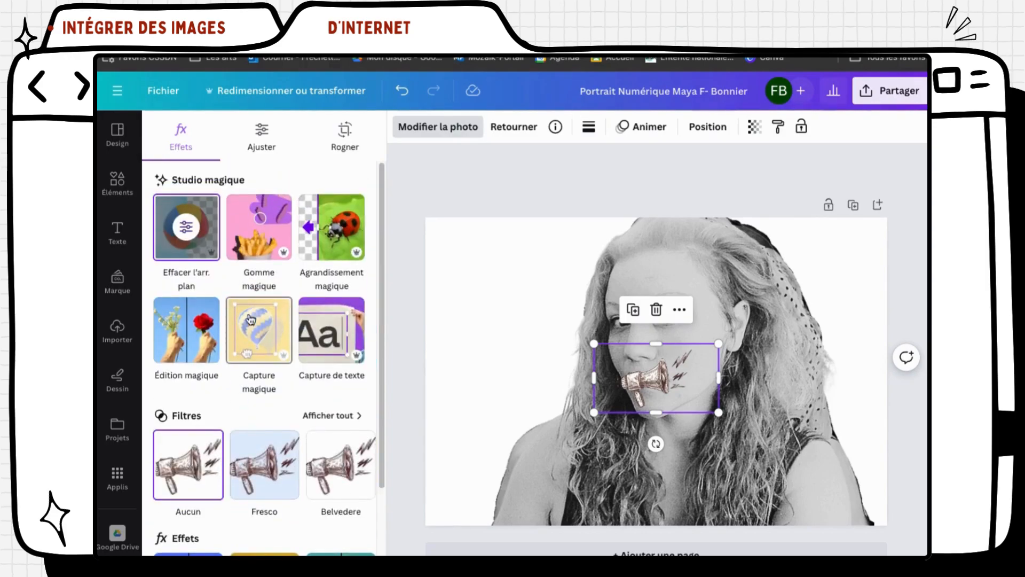
Review the Ajuster light and colour settings unchanged, deselect, and show the Position layer list
{"action": "left_click", "coordinate": [262, 131]}
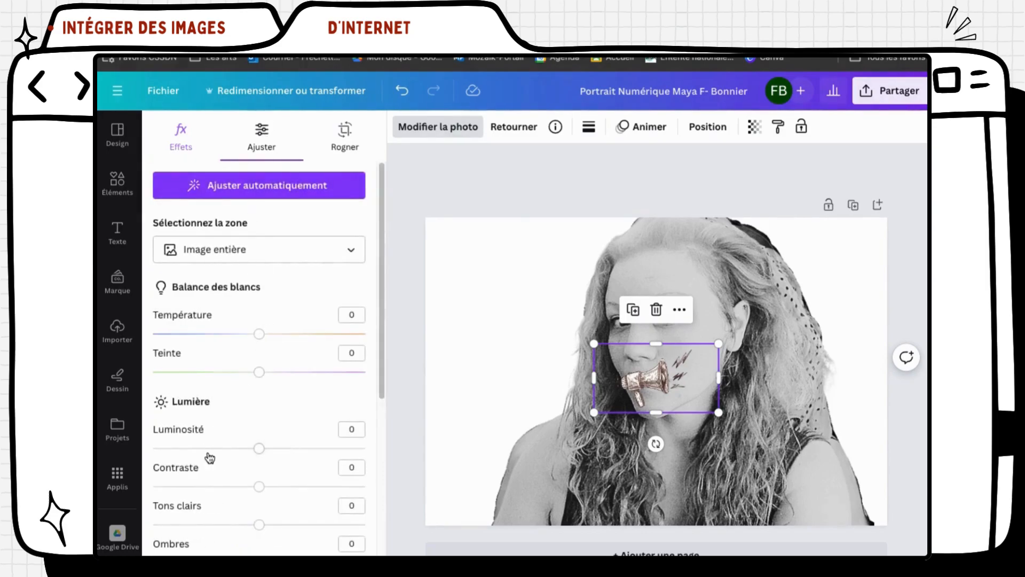
{"action": "scroll", "coordinate": [209, 454], "scroll_direction": "down", "scroll_amount": 6}
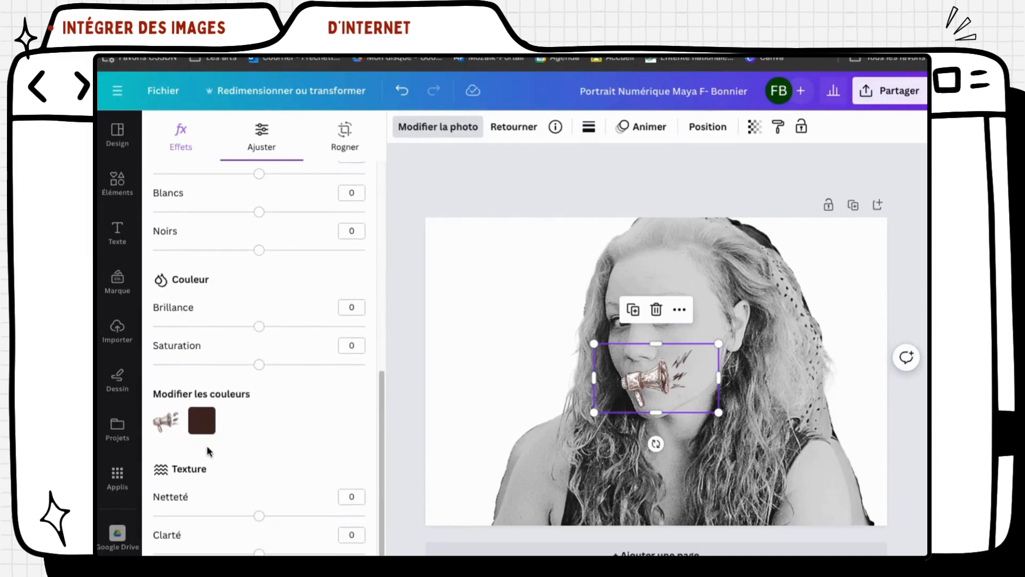
{"action": "scroll", "coordinate": [216, 416], "scroll_direction": "up", "scroll_amount": 6}
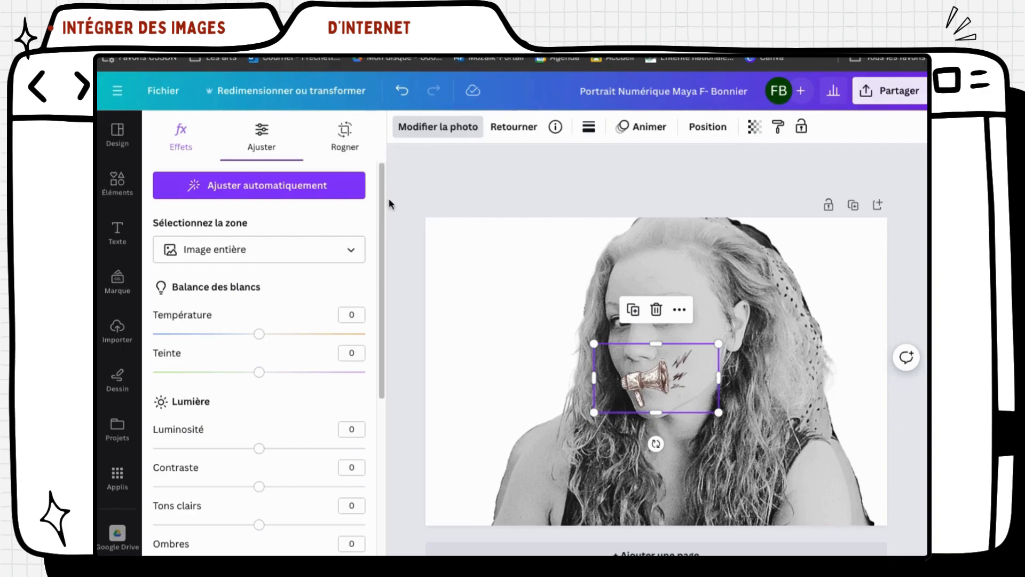
{"action": "left_click", "coordinate": [404, 201]}
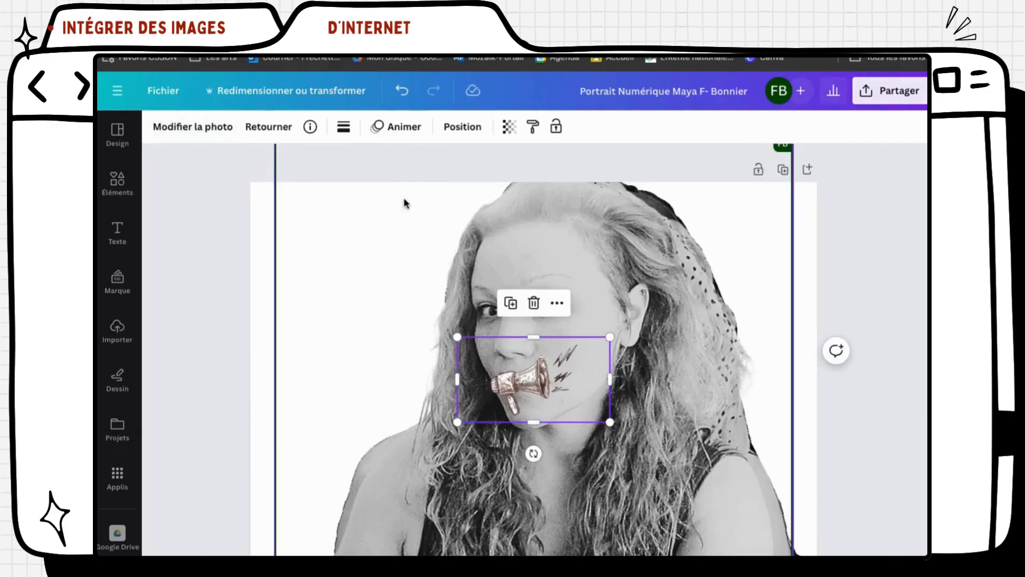
{"action": "left_click", "coordinate": [219, 276]}
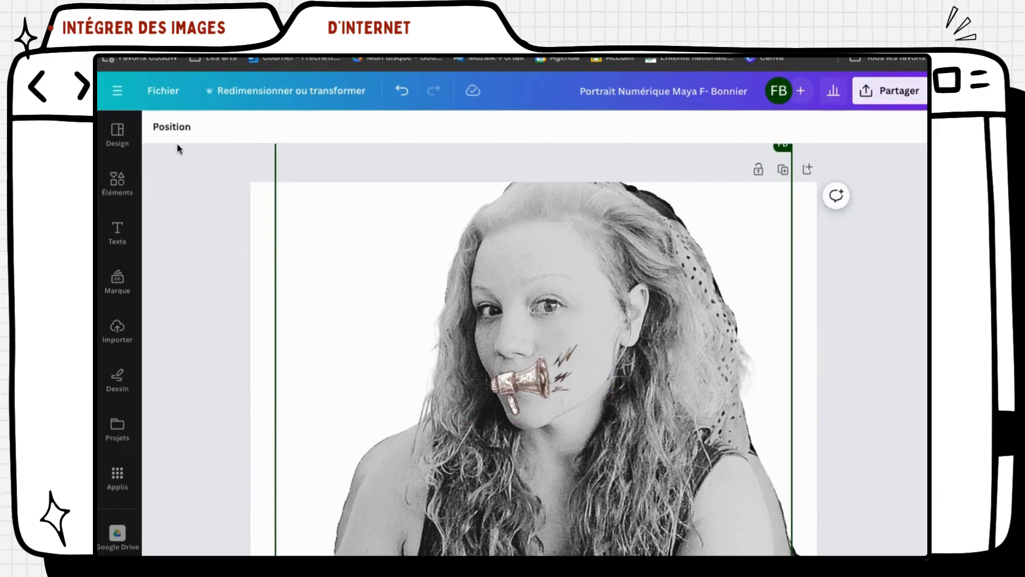
{"action": "left_click", "coordinate": [164, 130]}
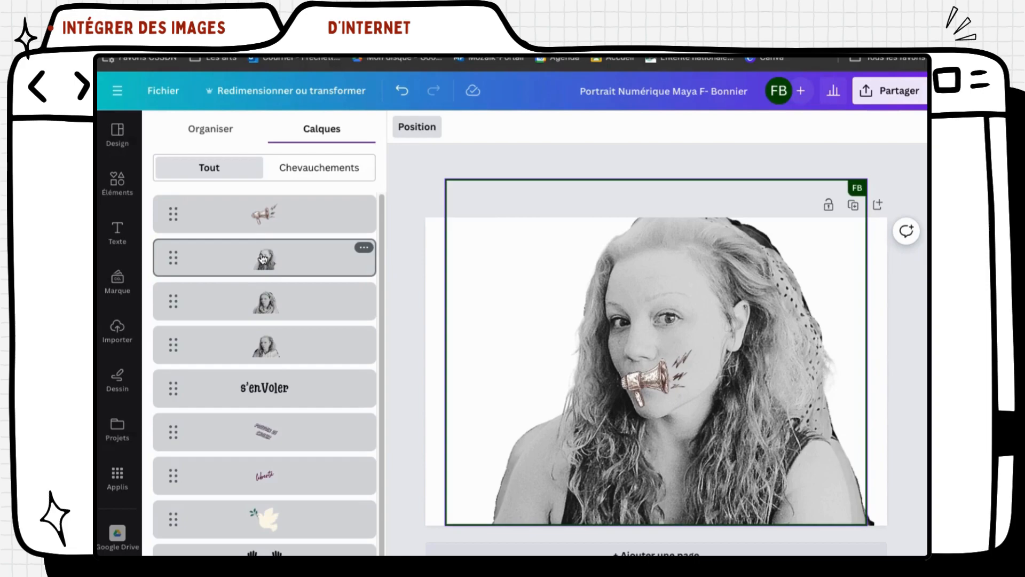
Put the s'enVoler text on the top layer over the mouth, with the megaphone layer just beneath it
{"action": "left_click", "coordinate": [265, 394]}
{"action": "left_click_drag", "start_coordinate": [265, 394], "coordinate": [275, 205]}
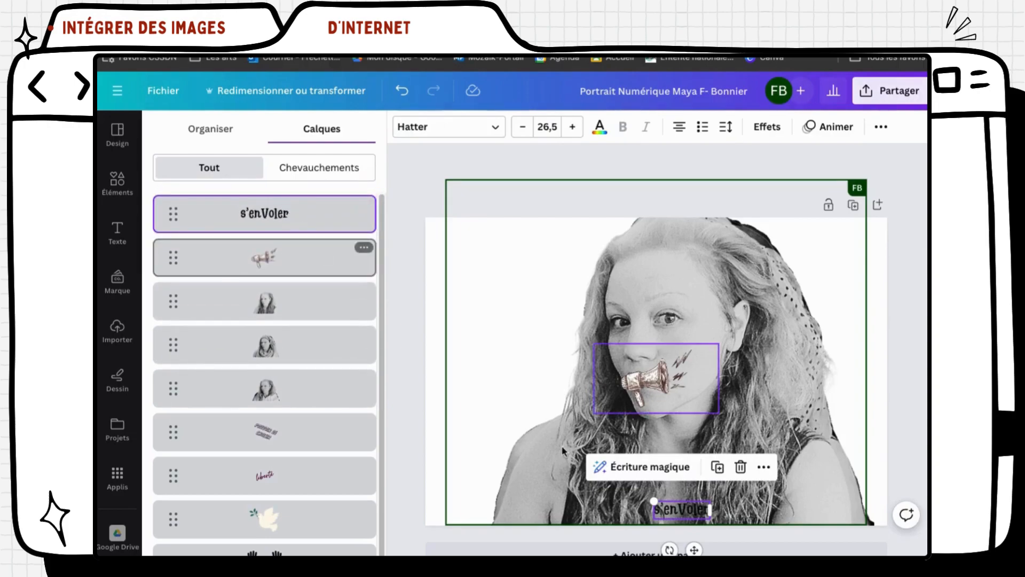
{"action": "left_click_drag", "start_coordinate": [671, 514], "coordinate": [655, 396]}
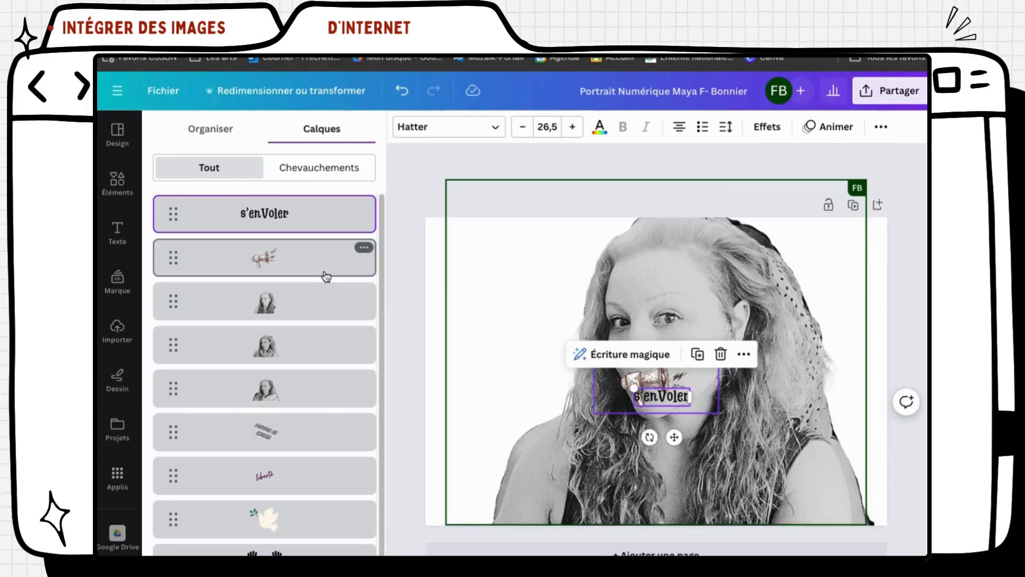
{"action": "left_click_drag", "start_coordinate": [317, 269], "coordinate": [312, 199]}
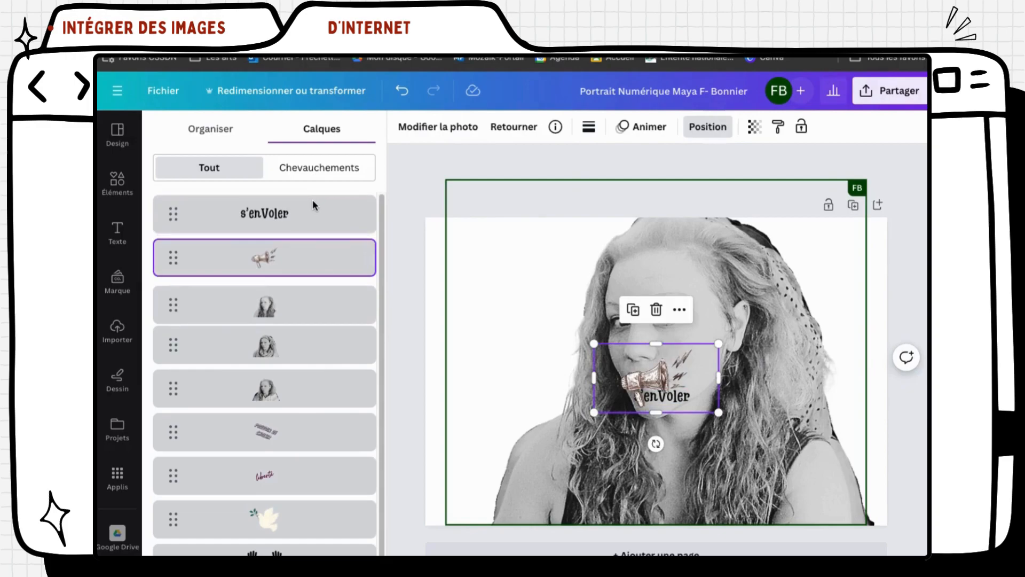